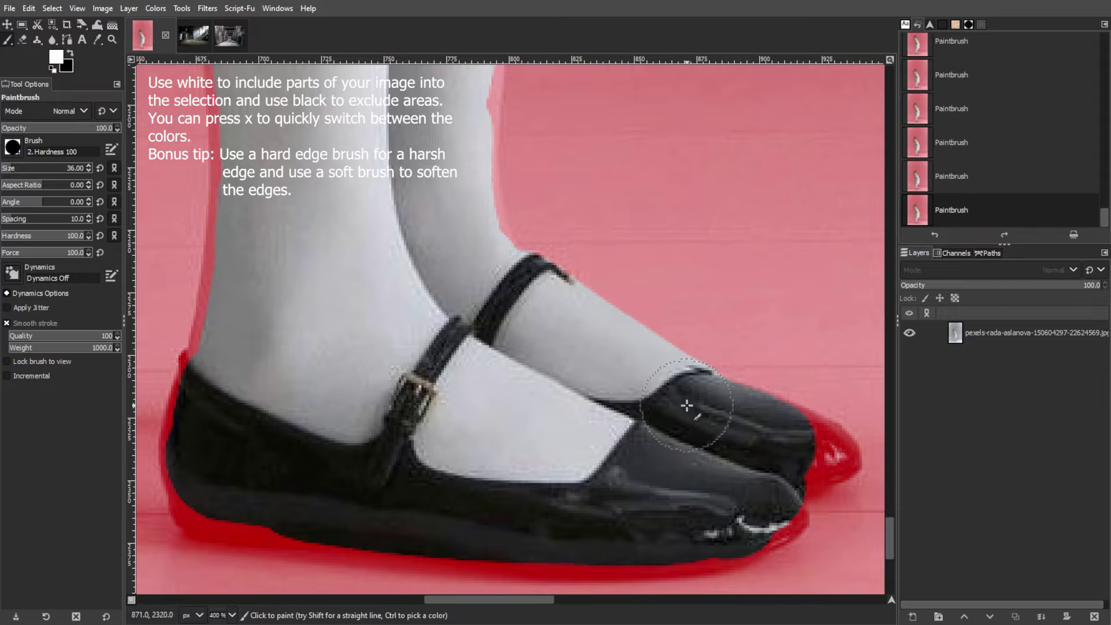
# Step: Refine the quick mask around both shoes with the hard brush, including the soles and toes and excluding the surrounding floor
pyautogui.moveTo(793, 506); pyautogui.dragTo(767, 547)
pyautogui.press('x')
pyautogui.press('x')
pyautogui.moveTo(188, 363); pyautogui.dragTo(178, 486)
pyautogui.scroll(-2, 178, 486)
pyautogui.moveTo(177, 278); pyautogui.dragTo(304, 406)
pyautogui.press('x')
pyautogui.scroll(2, 240, 397)
# Step: Refine the mask along the legs and the skirt's lower left edge, using a 10 px hard brush for the skirt
pyautogui.press('x')
pyautogui.scroll(19, 364, 286)
pyautogui.moveTo(364, 285); pyautogui.dragTo(425, 162)
pyautogui.moveTo(353, 229)
pyautogui.mouseDown()
pyautogui.moveTo(295, 252)
pyautogui.moveTo(268, 292)
pyautogui.moveTo(342, 431)
pyautogui.moveTo(411, 454)
pyautogui.mouseUp()
pyautogui.press('x')
pyautogui.press('x')
pyautogui.hotkey('shift', 'c')
pyautogui.click(12, 44)
pyautogui.scroll(5, 348, 370)
pyautogui.press('[')
pyautogui.moveTo(348, 521); pyautogui.dragTo(318, 365)
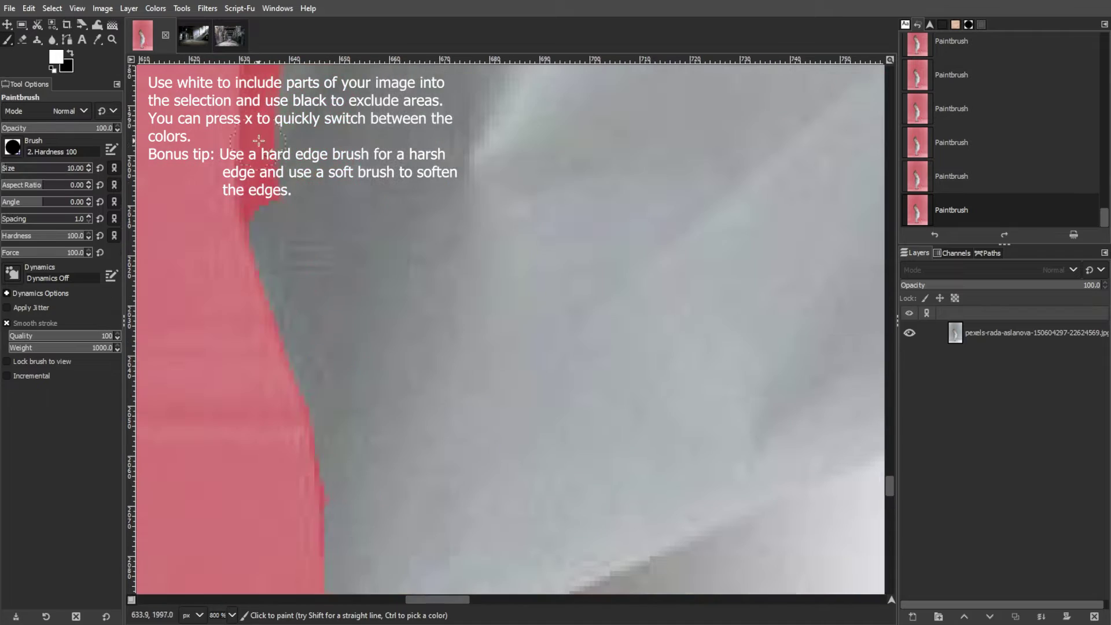
# Step: Paint white along the skirt's left edge up to the waist with the 10 px hard brush
pyautogui.scroll(15, 318, 364)
pyautogui.scroll(12, 223, 255)
pyautogui.moveTo(296, 186)
pyautogui.mouseDown()
pyautogui.moveTo(296, 564)
pyautogui.moveTo(360, 484)
pyautogui.mouseUp()
pyautogui.scroll(12, 296, 564)
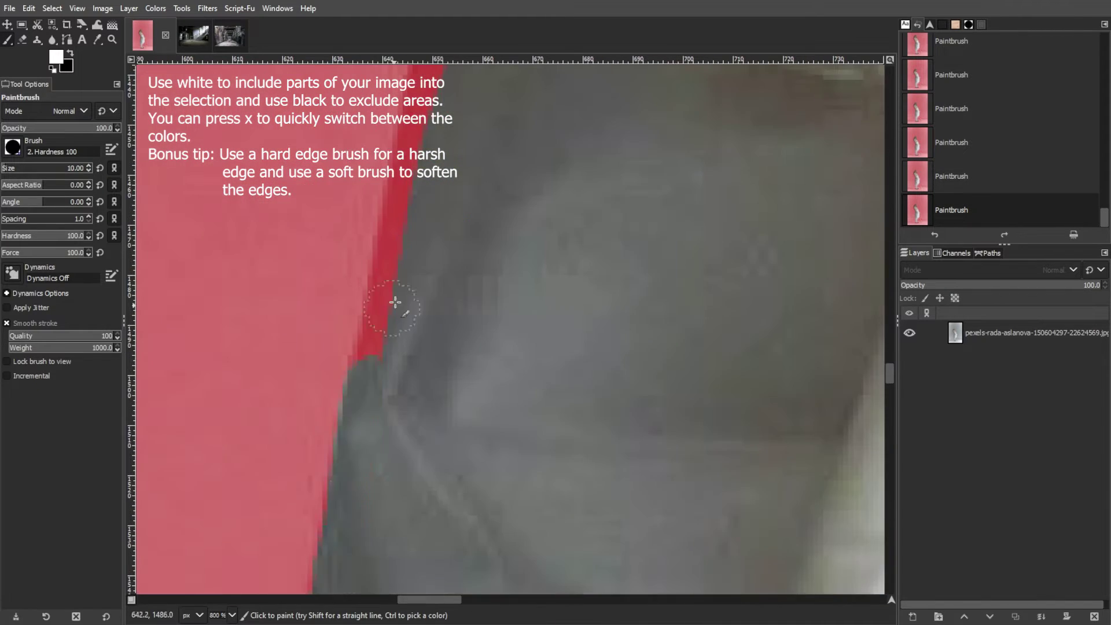
pyautogui.scroll(6, 437, 342)
pyautogui.scroll(6, 437, 342)
pyautogui.hotkey('ctrl', 'x')
pyautogui.hotkey('ctrl', 'z')
# Step: Paint white along the left edge of the woman's upper body and satin sleeve to include them in the selection
pyautogui.scroll(5, 447, 303)
pyautogui.moveTo(259, 238); pyautogui.dragTo(311, 371)
pyautogui.scroll(12, 655, 358)
pyautogui.moveTo(717, 521); pyautogui.dragTo(614, 202)
pyautogui.scroll(12, 498, 335)
pyautogui.moveTo(487, 579); pyautogui.dragTo(434, 429)
# Step: Paint the curls on the left side of the hair into the mask, following their outline down to the lower tips
pyautogui.scroll(-2, 499, 335)
pyautogui.moveTo(446, 298); pyautogui.dragTo(382, 397)
pyautogui.scroll(2, 372, 424)
pyautogui.moveTo(572, 174); pyautogui.dragTo(434, 353)
pyautogui.scroll(-7, 376, 399)
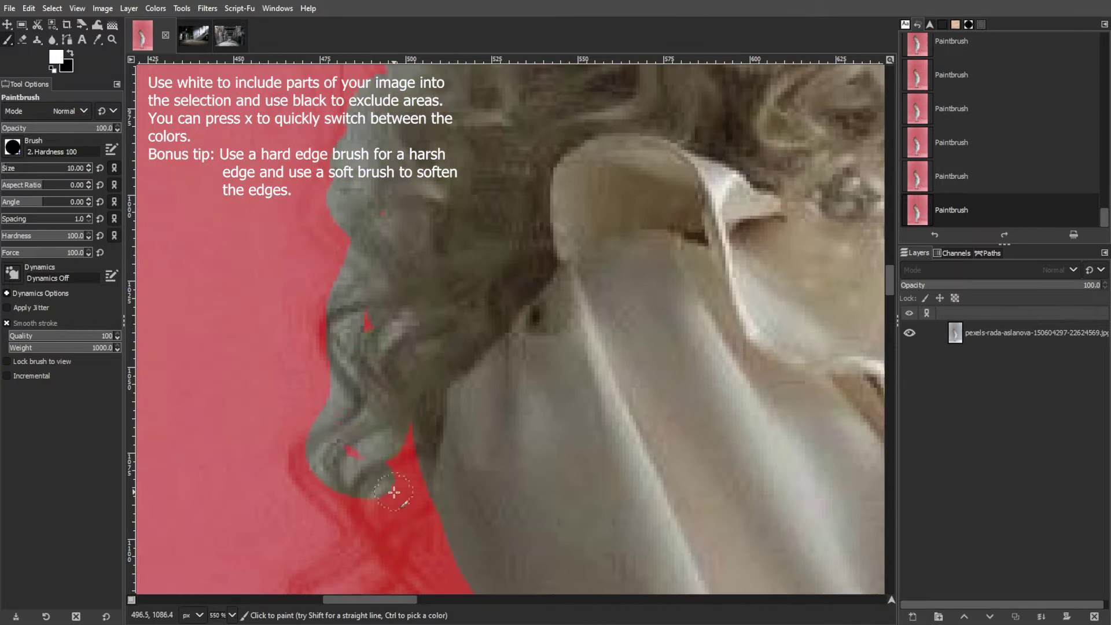
pyautogui.press('x')
pyautogui.scroll(-5, 476, 415)
pyautogui.press('x')
pyautogui.scroll(-2, 349, 329)
pyautogui.scroll(4, 349, 329)
pyautogui.moveTo(405, 220)
pyautogui.mouseDown()
pyautogui.moveTo(466, 330)
pyautogui.moveTo(372, 351)
pyautogui.mouseUp()
# Step: Enlarge the hard brush to 16 px and paint the curls on the right side of the face into the mask
pyautogui.press('x')
pyautogui.press('x')
pyautogui.scroll(5, 434, 345)
pyautogui.press(']')
pyautogui.press('x')
pyautogui.press('x')
pyautogui.hscroll(3, 373, 352)
pyautogui.moveTo(614, 336); pyautogui.dragTo(642, 457)
pyautogui.scroll(-5, 648, 451)
pyautogui.moveTo(652, 250); pyautogui.dragTo(660, 451)
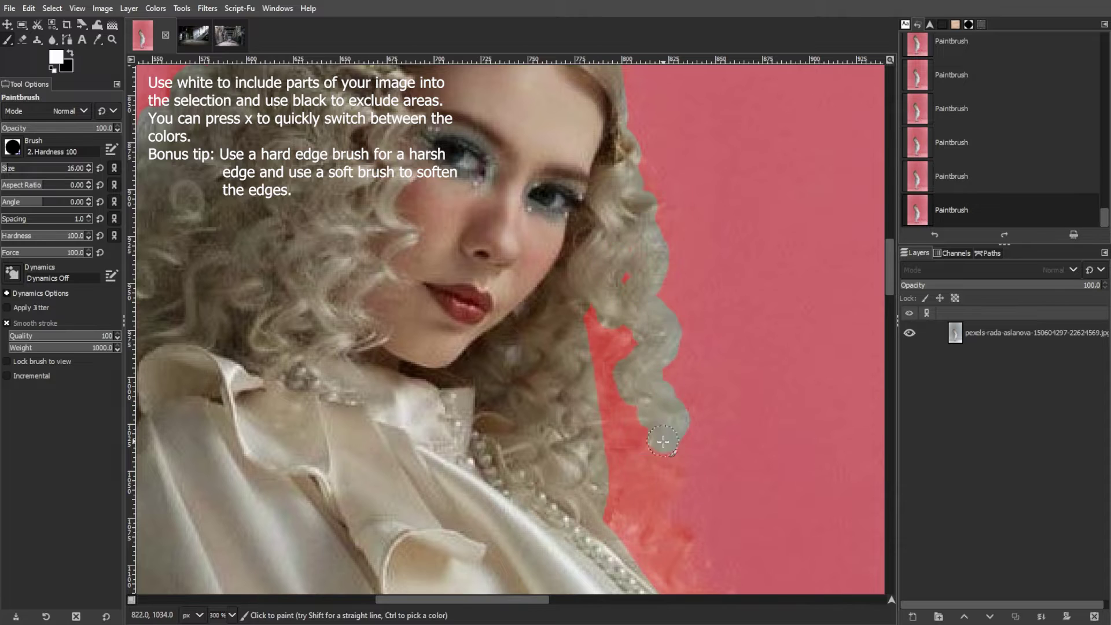
# Step: Extend the white mask painting below the curls along the right edge of the woman's upper body
pyautogui.scroll(-5, 660, 452)
pyautogui.hscroll(3, 660, 405)
pyautogui.scroll(-2, 660, 405)
pyautogui.moveTo(663, 405)
pyautogui.mouseDown()
pyautogui.moveTo(648, 336)
pyautogui.moveTo(692, 492)
pyautogui.mouseUp()
# Step: Paint the ruffled cuff of the right-hand sleeve into the mask, reducing the hard brush to 8 px
pyautogui.scroll(-5, 677, 452)
pyautogui.hscroll(2, 677, 451)
pyautogui.hotkey('shift', 'c')
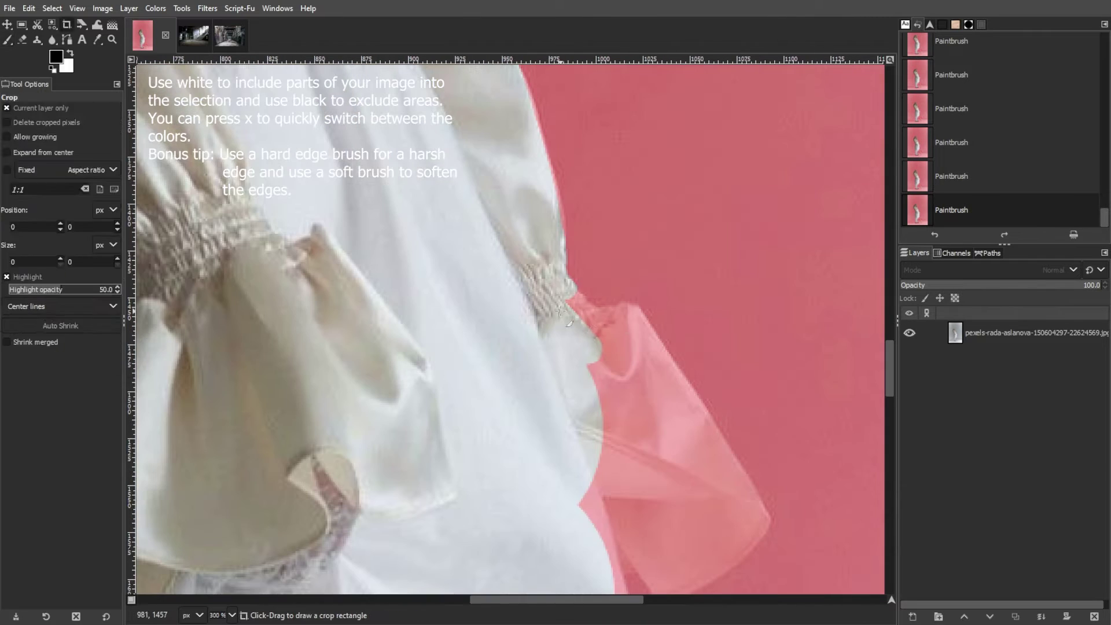
pyautogui.press('p')
pyautogui.moveTo(752, 389)
pyautogui.mouseDown()
pyautogui.moveTo(738, 411)
pyautogui.moveTo(619, 301)
pyautogui.moveTo(654, 448)
pyautogui.mouseUp()
pyautogui.press('[')
pyautogui.scroll(3, 654, 448)
pyautogui.scroll(-5, 657, 446)
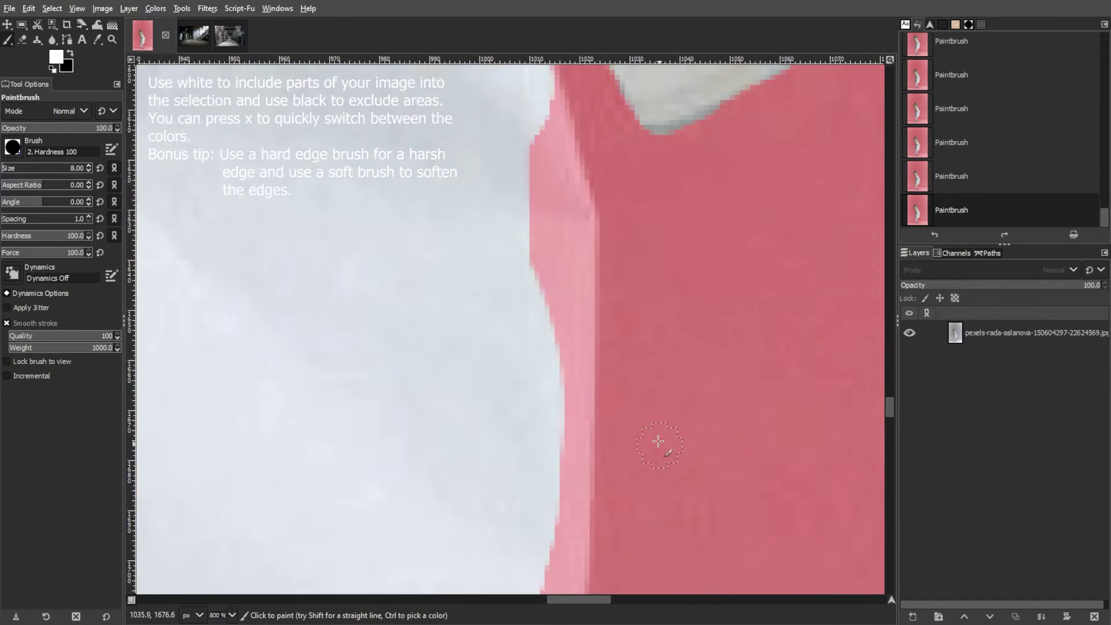
# Step: Enlarge the hard brush to 22 px and paint white along the skirt's right edge down to the hem
pyautogui.press(']')
pyautogui.press(']')
pyautogui.press(']')
pyautogui.press(']')
pyautogui.press(']')
pyautogui.press(']')
pyautogui.press(']')
pyautogui.press(']')
pyautogui.press(']')
pyautogui.press(']')
pyautogui.press(']')
pyautogui.press(']')
pyautogui.press(']')
pyautogui.press(']')
pyautogui.press(']')
pyautogui.press(']')
pyautogui.press(']')
pyautogui.press(']')
pyautogui.moveTo(567, 116); pyautogui.dragTo(553, 245)
pyautogui.scroll(-5, 555, 289)
pyautogui.moveTo(570, 81); pyautogui.dragTo(536, 154)
pyautogui.scroll(-2, 521, 174)
pyautogui.moveTo(492, 75); pyautogui.dragTo(331, 273)
pyautogui.scroll(-2, 331, 274)
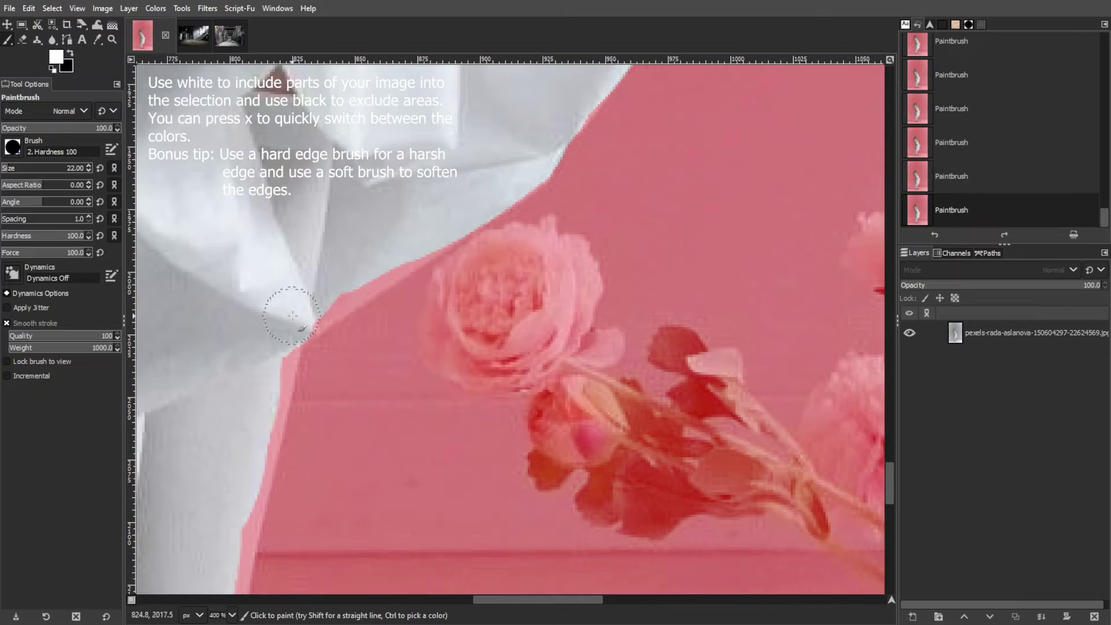
# Step: Paint the lower right curls into the mask with the soft Hardness 050 brush at 51 px
pyautogui.scroll(-5, 232, 463)
pyautogui.scroll(-5, 231, 463)
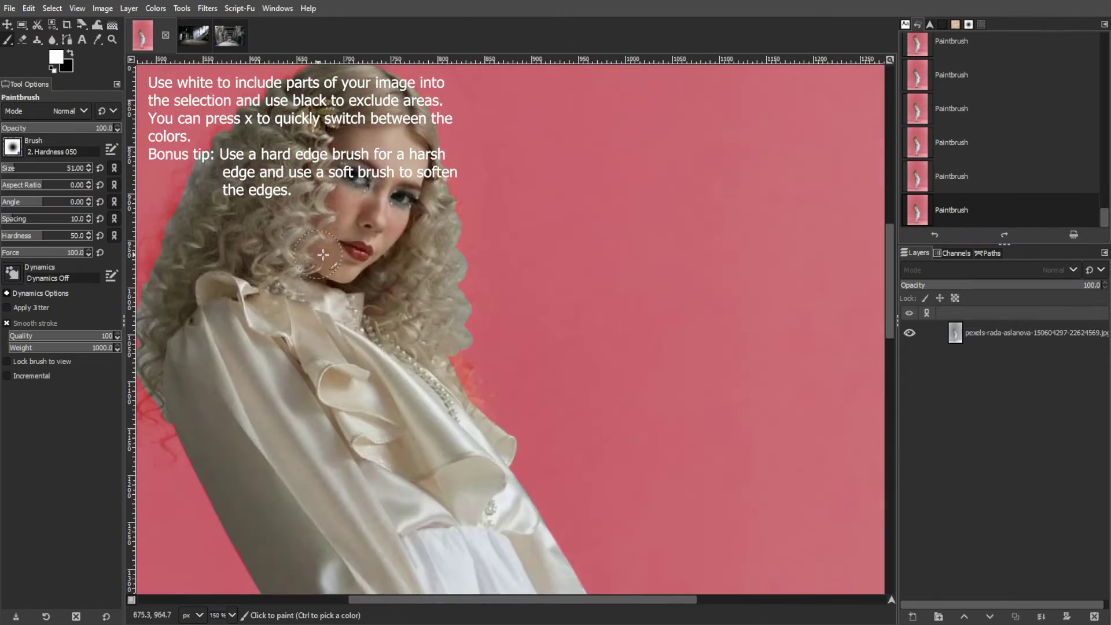
pyautogui.scroll(2, 455, 350)
pyautogui.moveTo(480, 393); pyautogui.dragTo(504, 463)
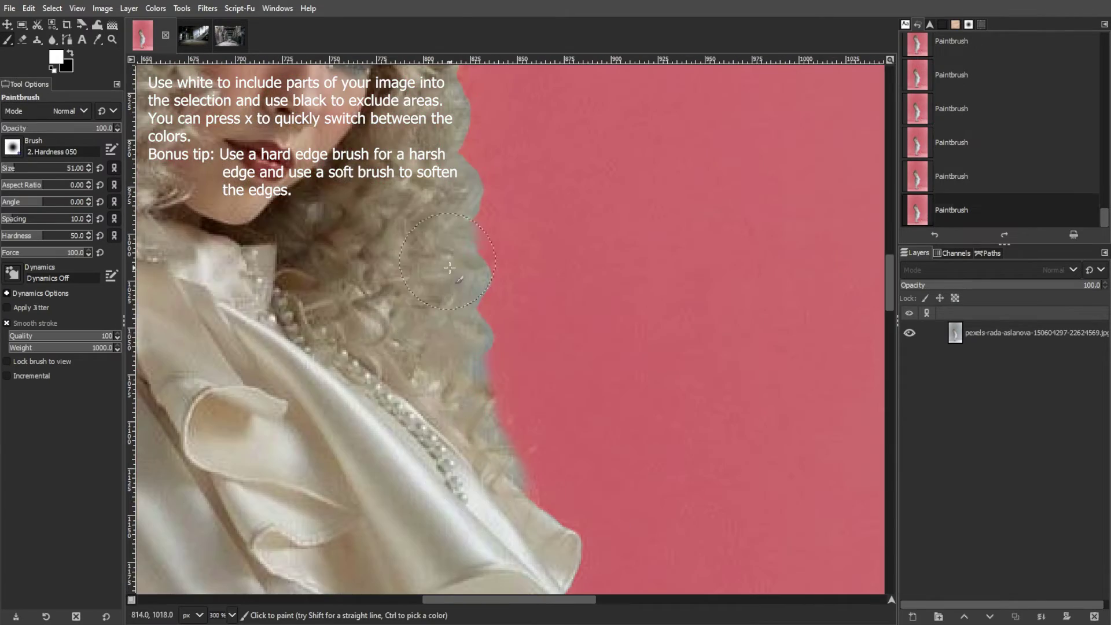
# Step: Soften the mask along the left curls and loose strands with a smaller Hardness 050 brush
pyautogui.scroll(-2, 579, 231)
pyautogui.scroll(2, 168, 429)
pyautogui.moveTo(283, 307); pyautogui.dragTo(278, 388)
pyautogui.scroll(5, 347, 289)
pyautogui.press('x')
pyautogui.moveTo(351, 197); pyautogui.dragTo(223, 515)
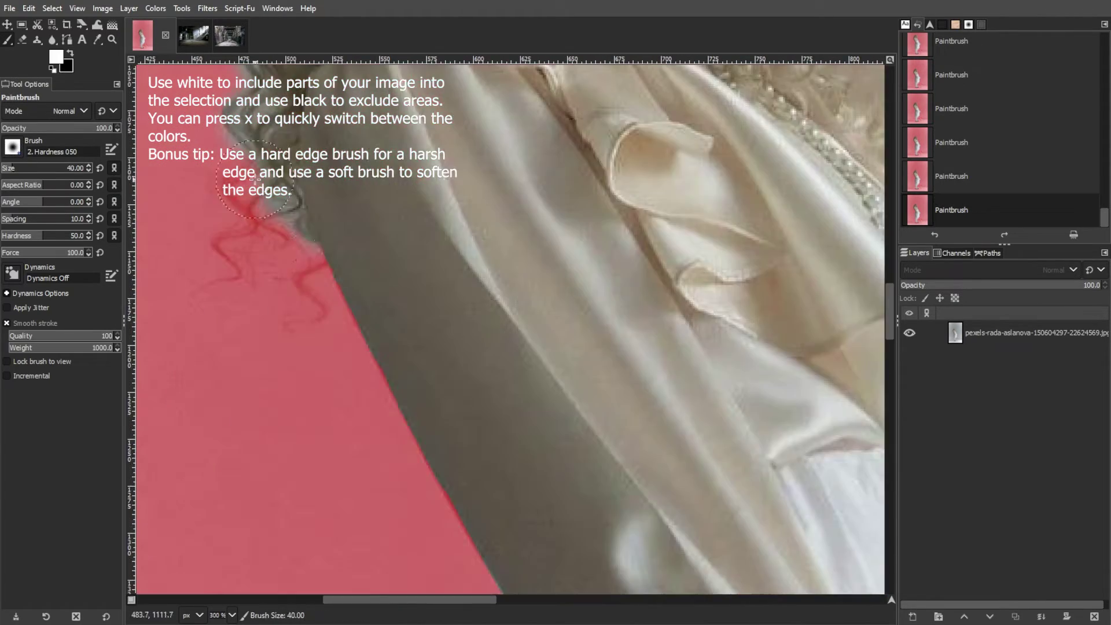
pyautogui.moveTo(307, 318)
pyautogui.mouseDown()
pyautogui.moveTo(242, 269)
pyautogui.moveTo(311, 245)
pyautogui.mouseUp()
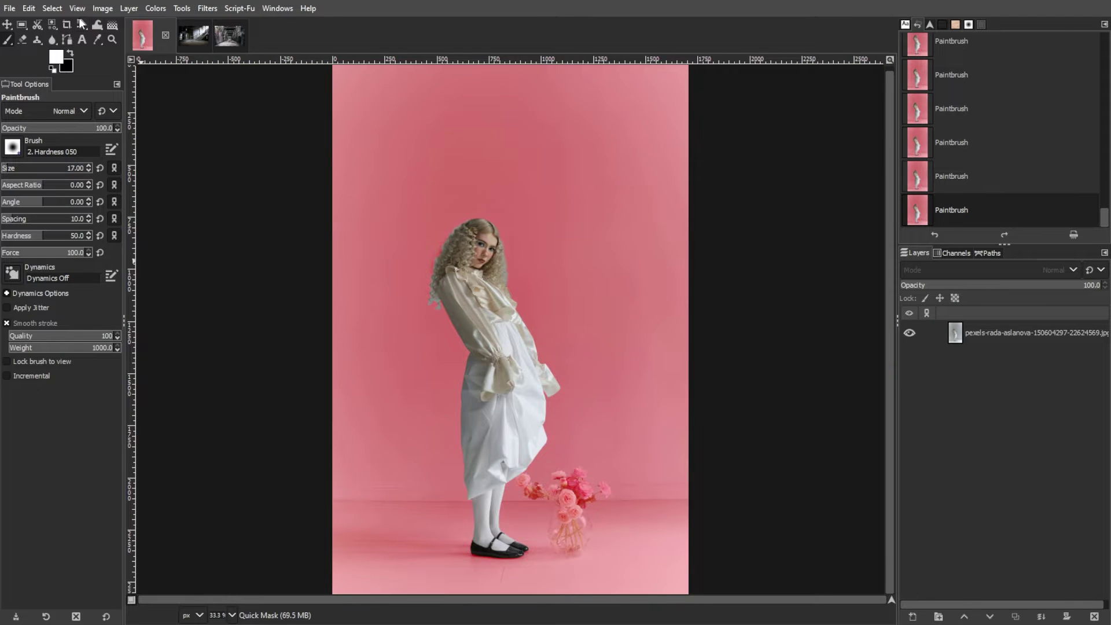
# Step: Turn off the quick mask and copy the selected woman
pyautogui.click(52, 8)
pyautogui.click(92, 279)
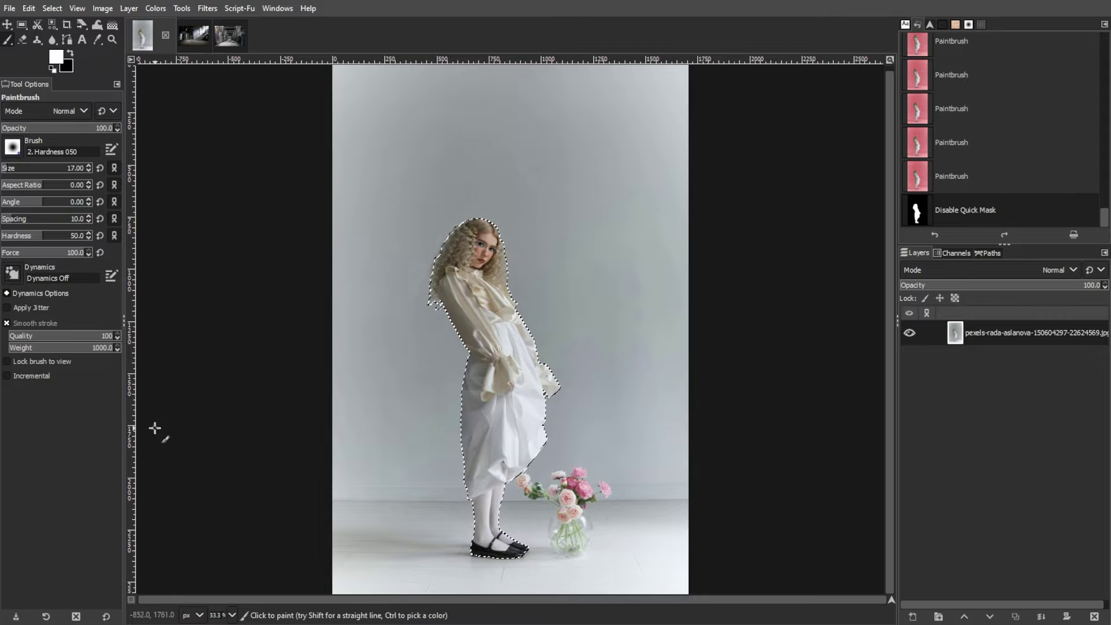
pyautogui.press('m')
pyautogui.hotkey('ctrl', 'c')
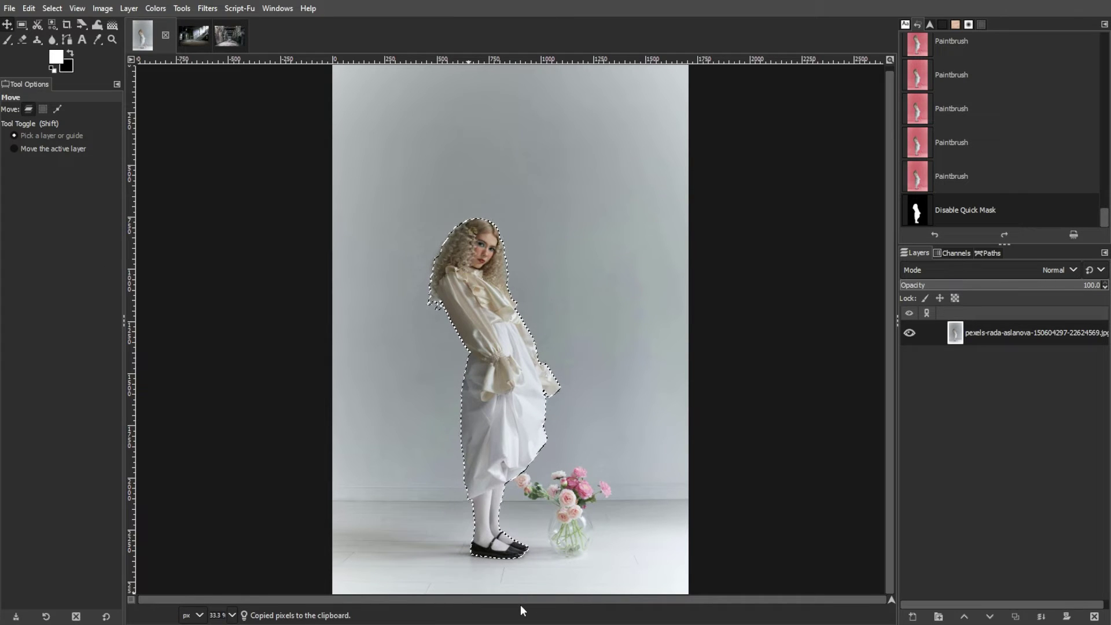
# Step: Paste the woman into the concrete alley image and convert the floating selection to a new layer
pyautogui.click(230, 38)
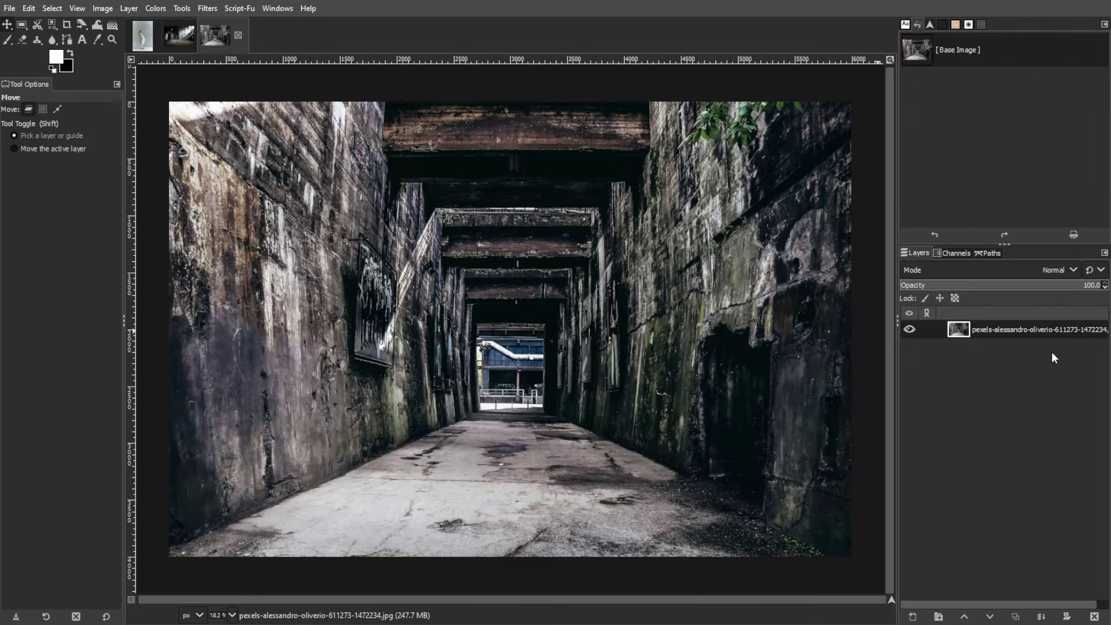
pyautogui.hotkey('ctrl', 'v')
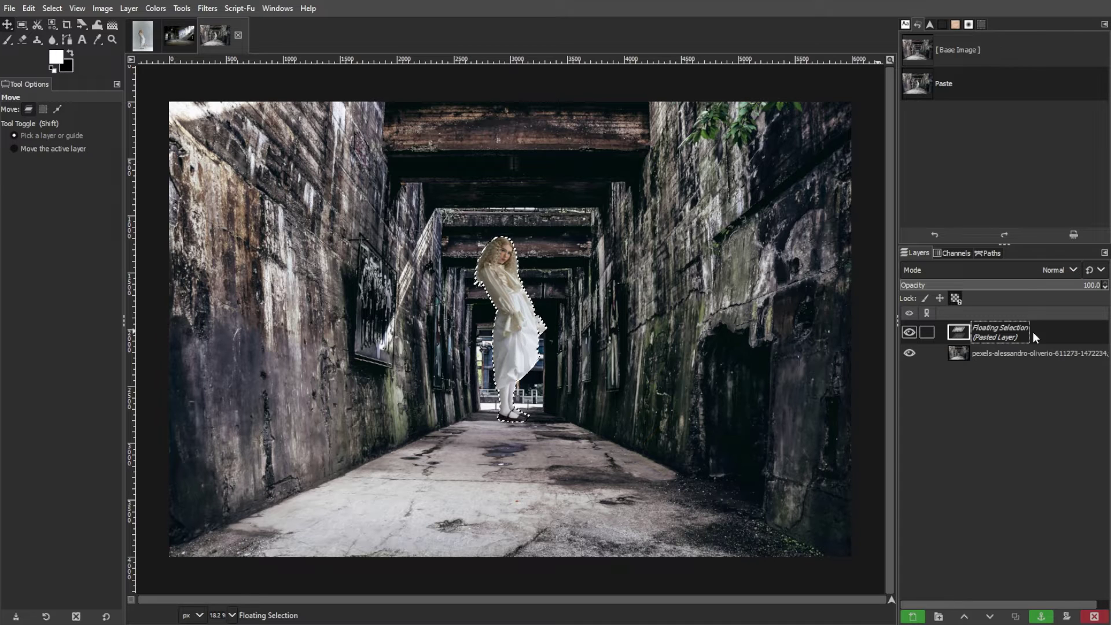
pyautogui.rightClick(1033, 337)
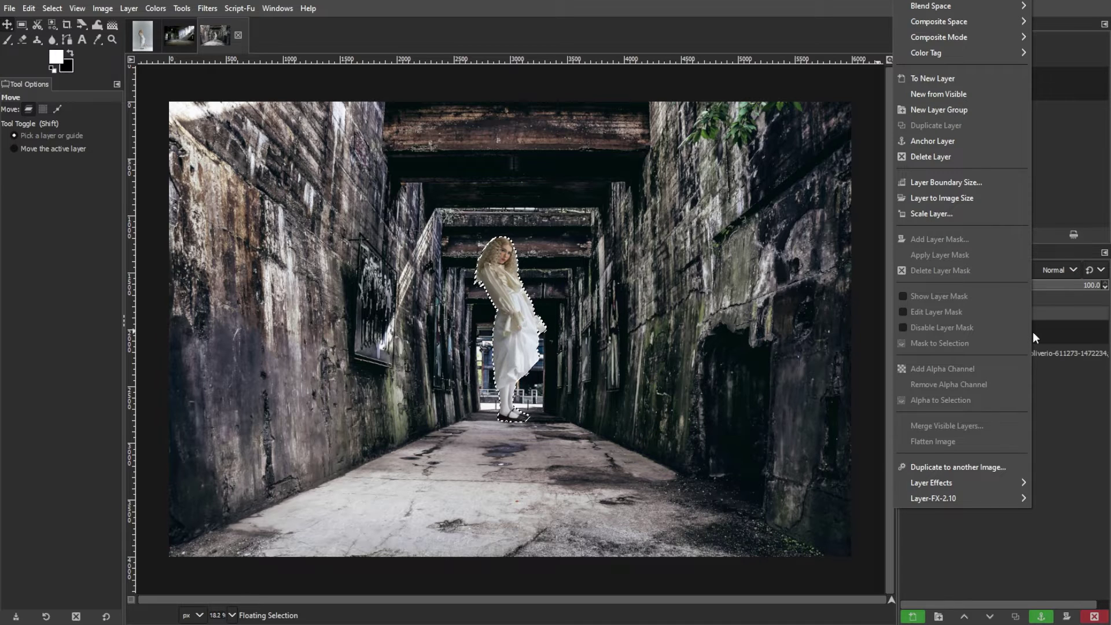
pyautogui.click(936, 83)
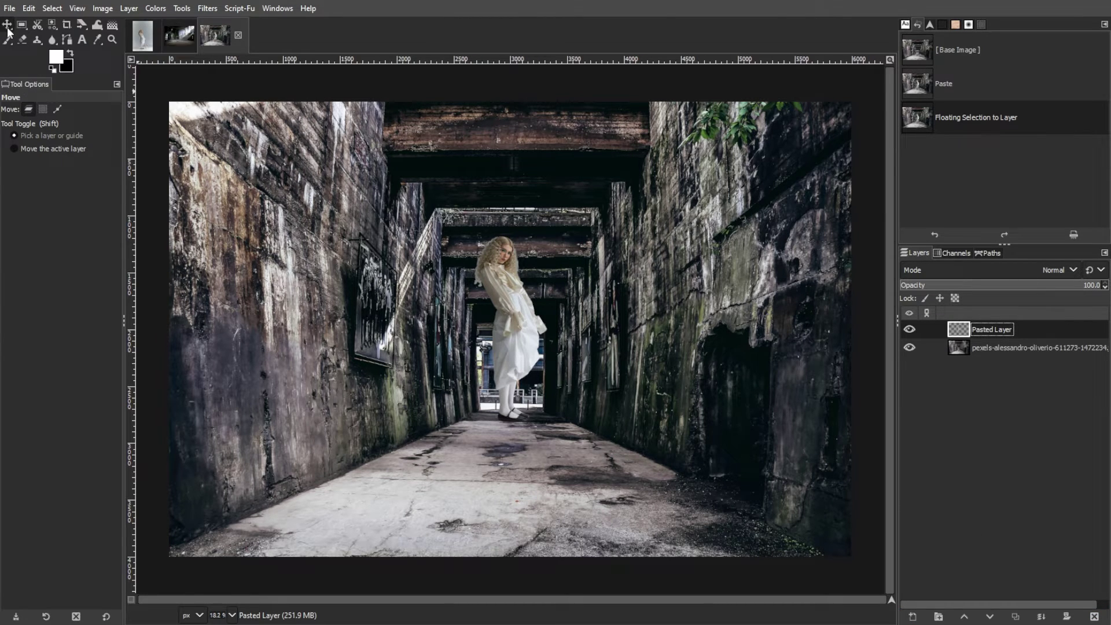
# Step: Scale the pasted woman to 1195 × 3048 px and move her down onto the alley floor
pyautogui.moveTo(86, 23); pyautogui.dragTo(123, 55)
pyautogui.click(526, 304)
pyautogui.moveTo(548, 237); pyautogui.dragTo(612, 79)
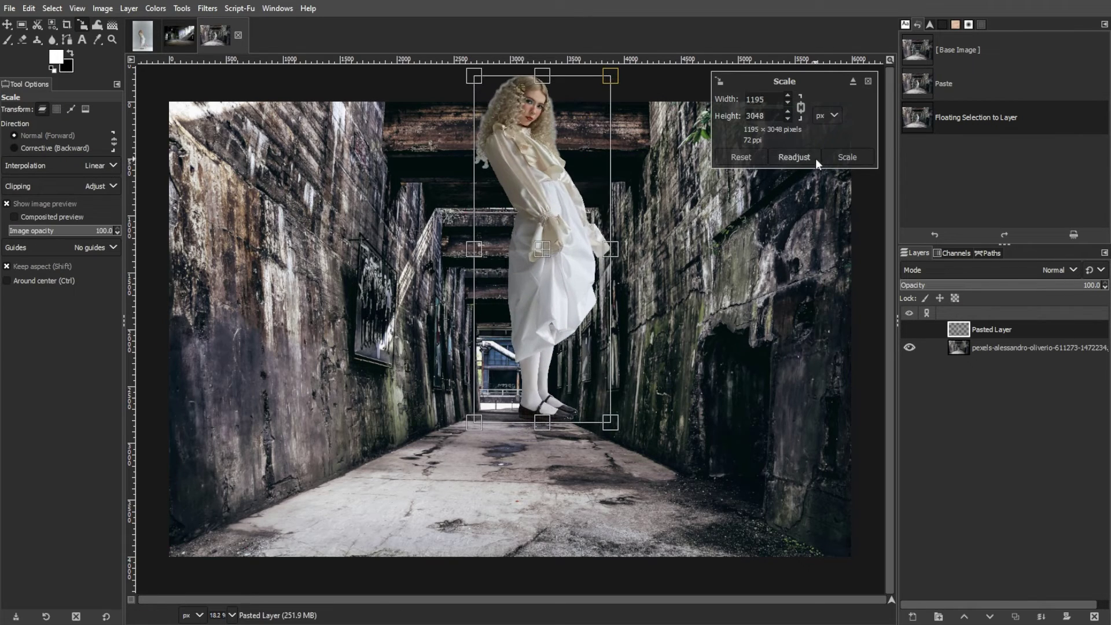
pyautogui.click(845, 157)
pyautogui.press('m')
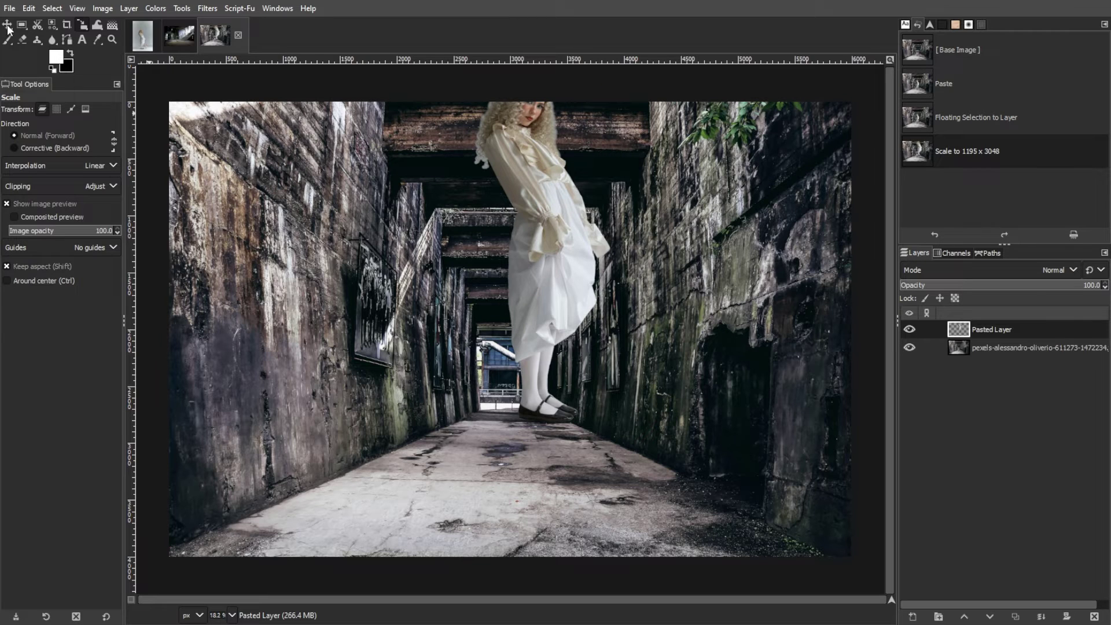
pyautogui.moveTo(516, 196); pyautogui.dragTo(484, 276)
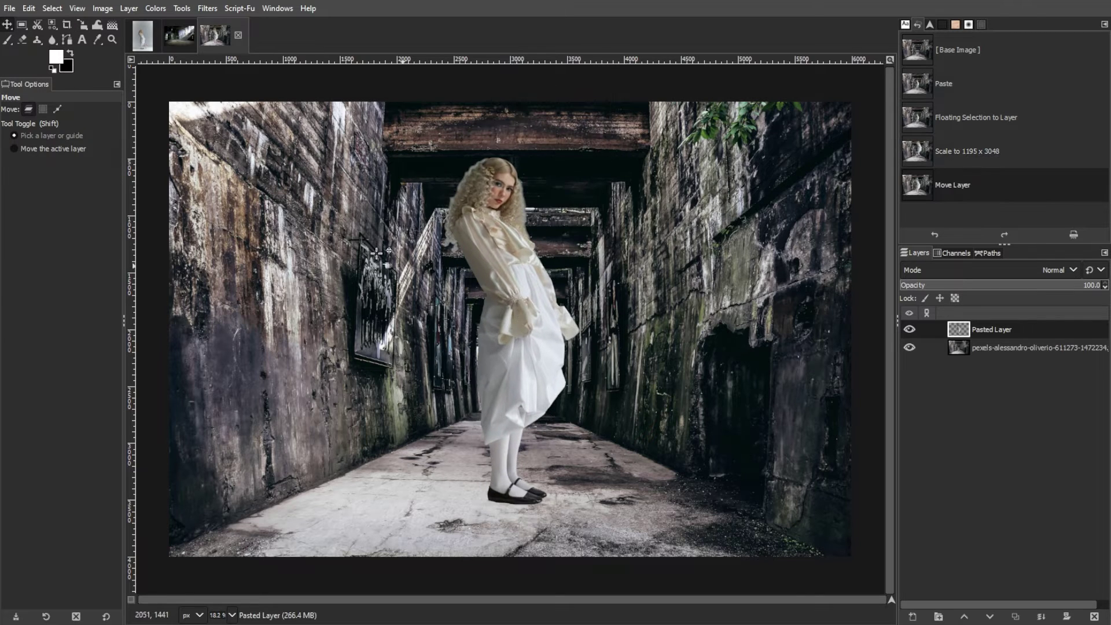
# Step: Scale the woman's layer down to 943 × 2403 px
pyautogui.click(83, 25)
pyautogui.click(581, 174)
pyautogui.moveTo(580, 157); pyautogui.dragTo(554, 232)
pyautogui.click(832, 157)
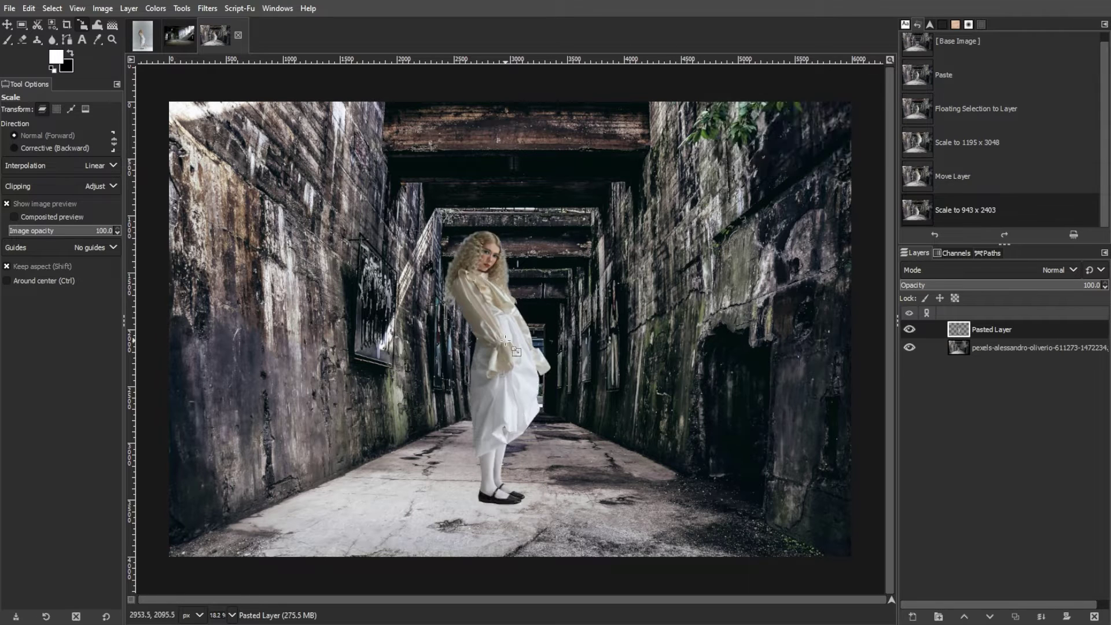
# Step: Enlarge the woman's layer to 980 × 2499 px and move it slightly up and to the right
pyautogui.moveTo(779, 218); pyautogui.dragTo(769, 211)
pyautogui.click(834, 157)
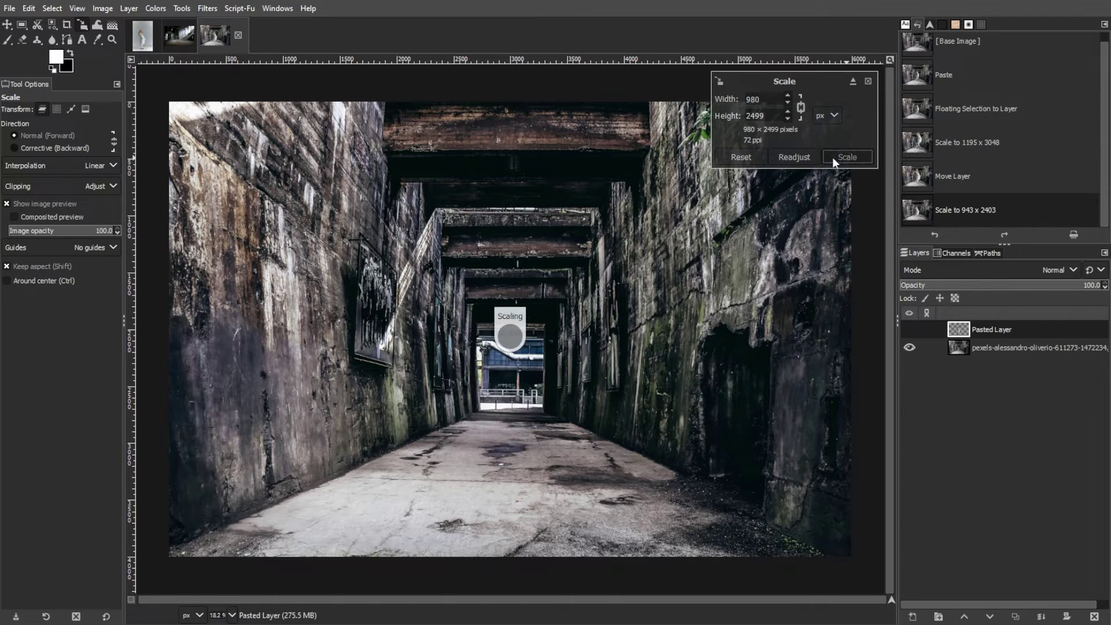
pyautogui.click(7, 24)
pyautogui.moveTo(504, 359); pyautogui.dragTo(518, 344)
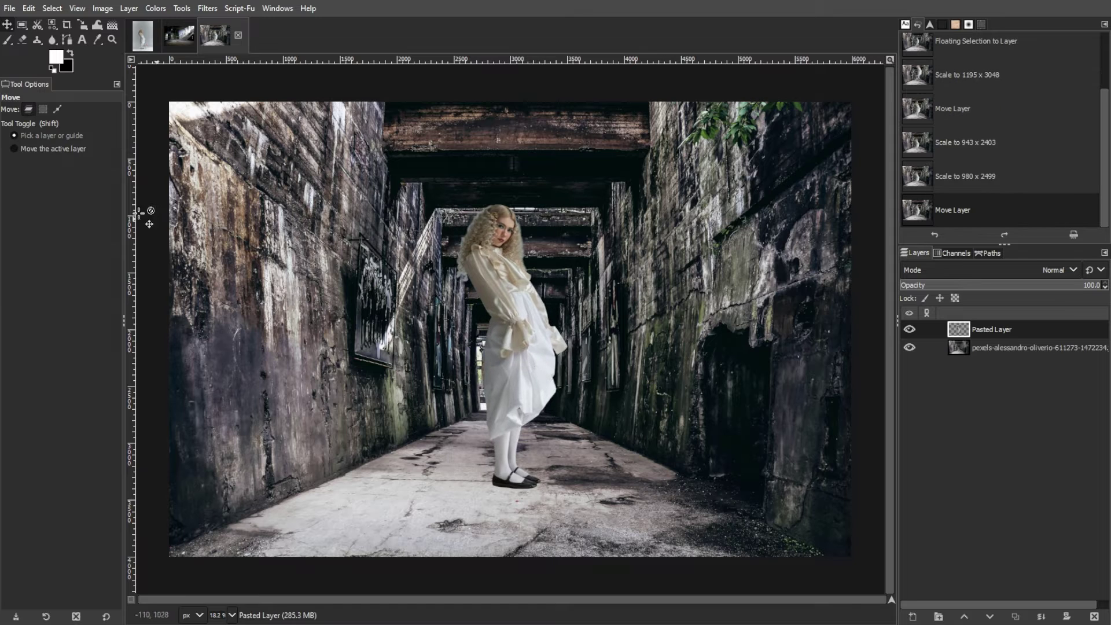
# Step: Scale the woman's layer to 846 × 2157 px and move it slightly down and right in the middle of the alley
pyautogui.click(66, 39)
pyautogui.moveTo(578, 202); pyautogui.dragTo(565, 251)
pyautogui.click(838, 161)
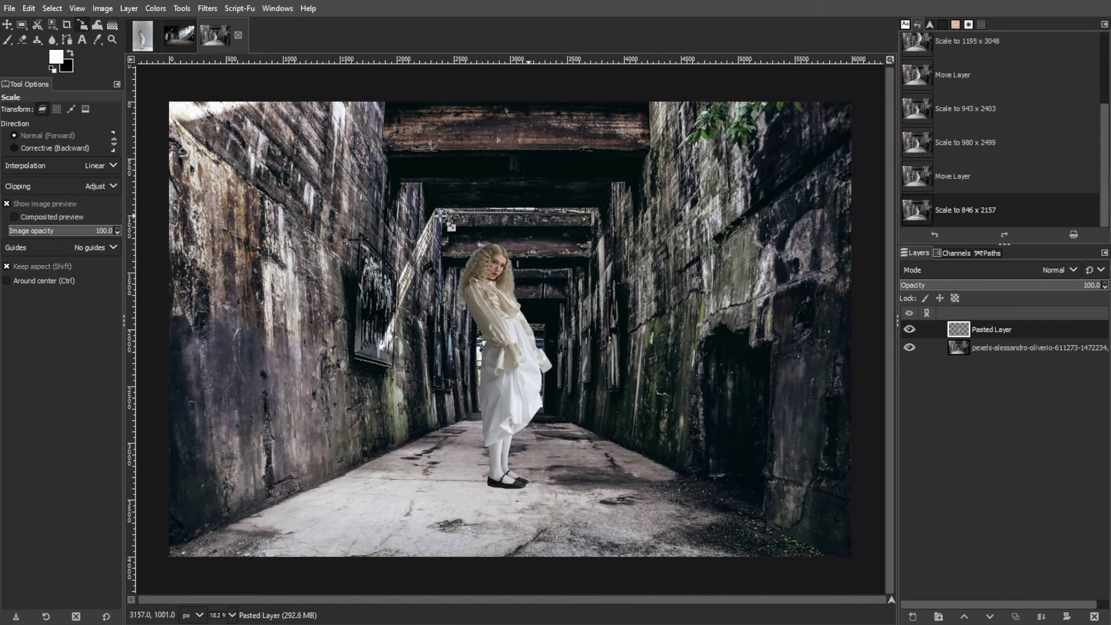
pyautogui.click(7, 24)
pyautogui.moveTo(528, 359); pyautogui.dragTo(542, 379)
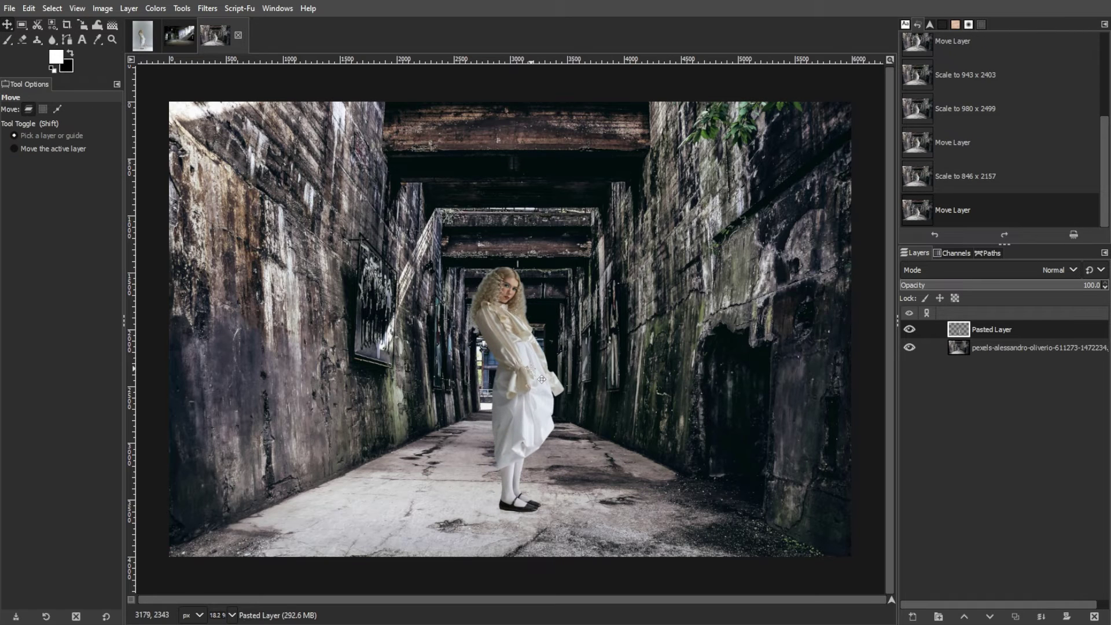
# Step: Apply the Channel Mixer to the woman with Preserve luminosity on and all red, green and blue channel values at 2.000
pyautogui.click(154, 8)
pyautogui.moveTo(186, 265)
pyautogui.click(311, 265)
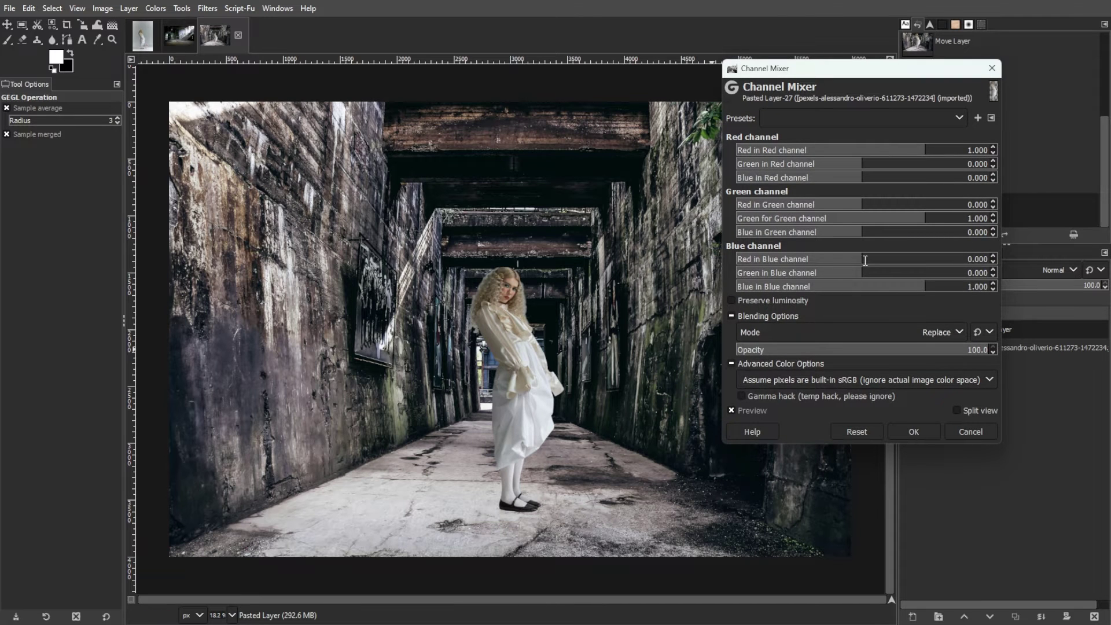
pyautogui.moveTo(981, 153); pyautogui.dragTo(972, 150)
pyautogui.click(777, 298)
pyautogui.moveTo(955, 286); pyautogui.dragTo(1005, 287)
pyautogui.moveTo(955, 272); pyautogui.dragTo(1004, 259)
pyautogui.moveTo(955, 232); pyautogui.dragTo(1004, 218)
pyautogui.moveTo(955, 178); pyautogui.dragTo(1004, 178)
pyautogui.moveTo(955, 164); pyautogui.dragTo(1004, 150)
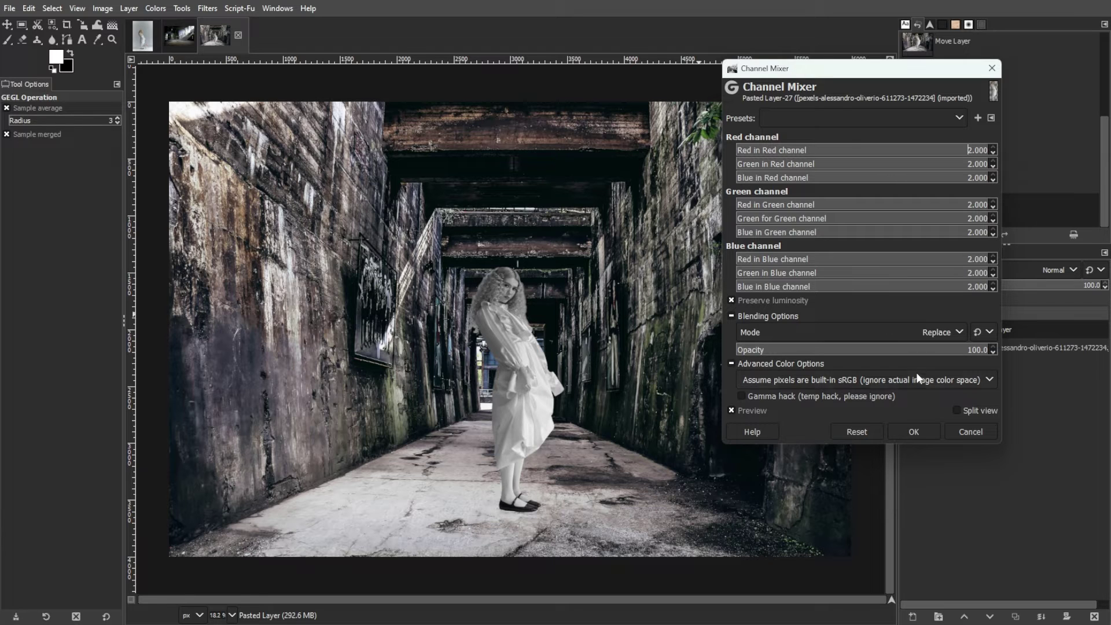
pyautogui.click(903, 429)
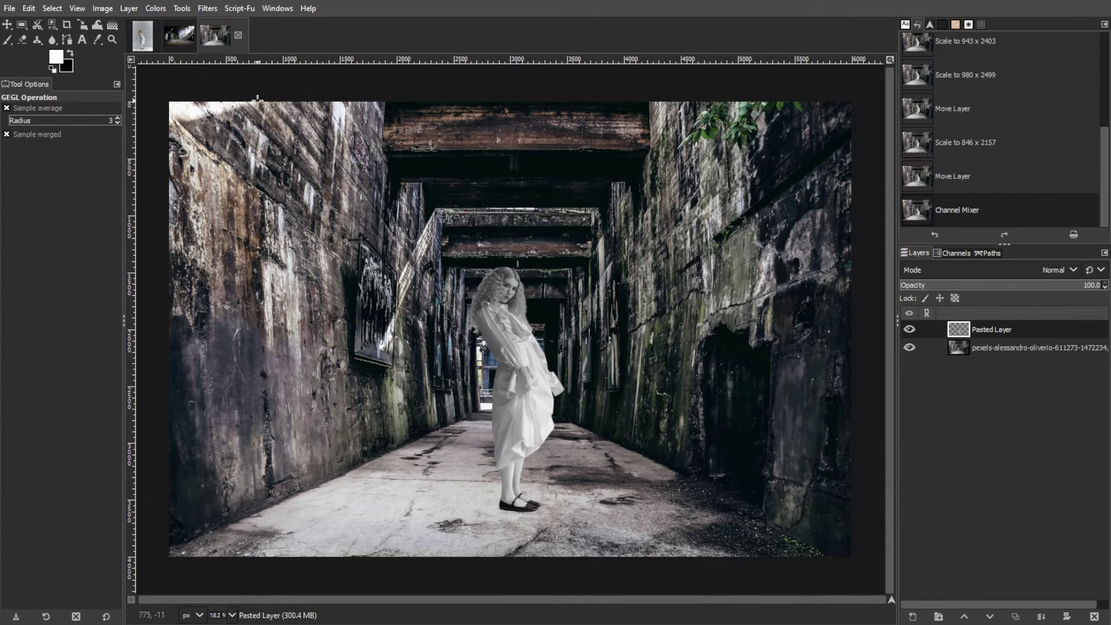
# Step: Apply an Exposure adjustment to the woman with black level 0.030 and exposure -0.333
pyautogui.click(156, 10)
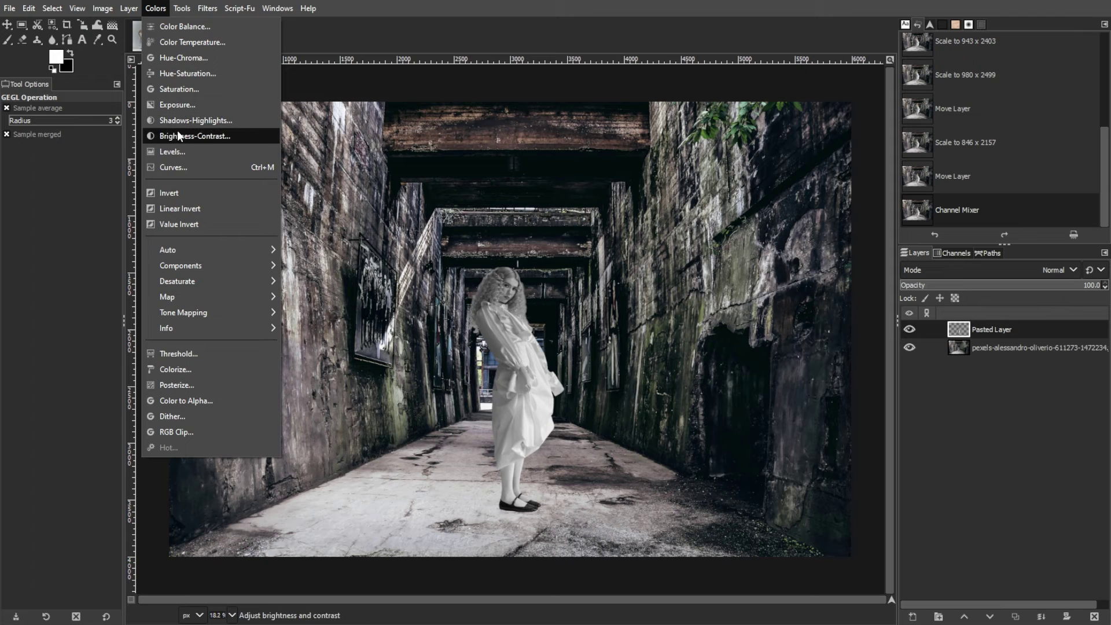
pyautogui.click(177, 105)
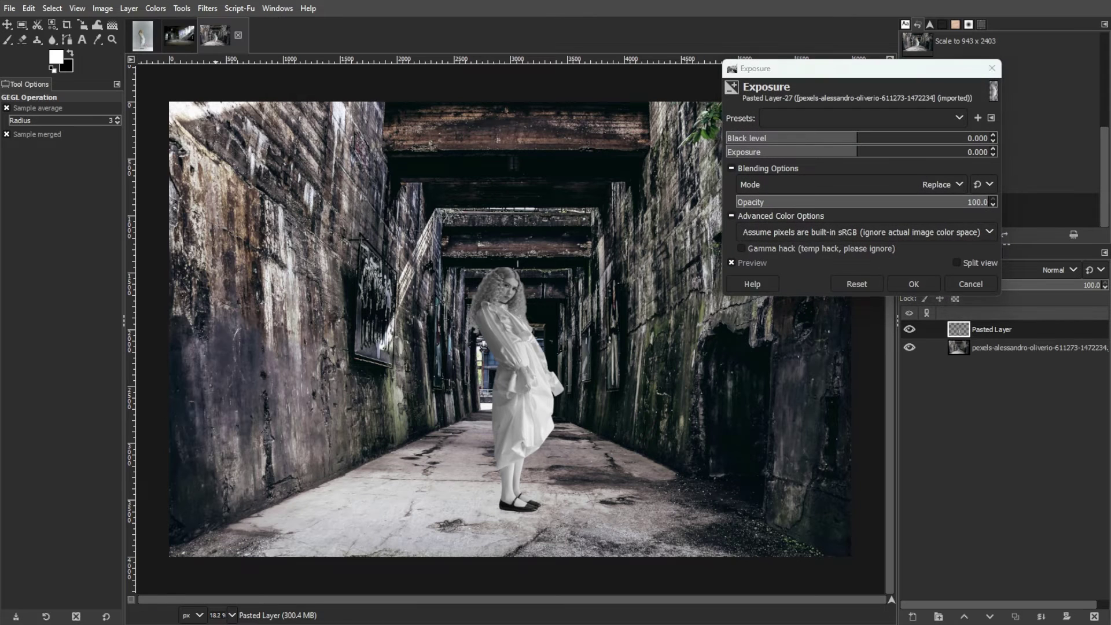
pyautogui.moveTo(870, 139); pyautogui.dragTo(885, 140)
pyautogui.moveTo(899, 153)
pyautogui.mouseDown()
pyautogui.moveTo(812, 153)
pyautogui.moveTo(897, 142)
pyautogui.mouseUp()
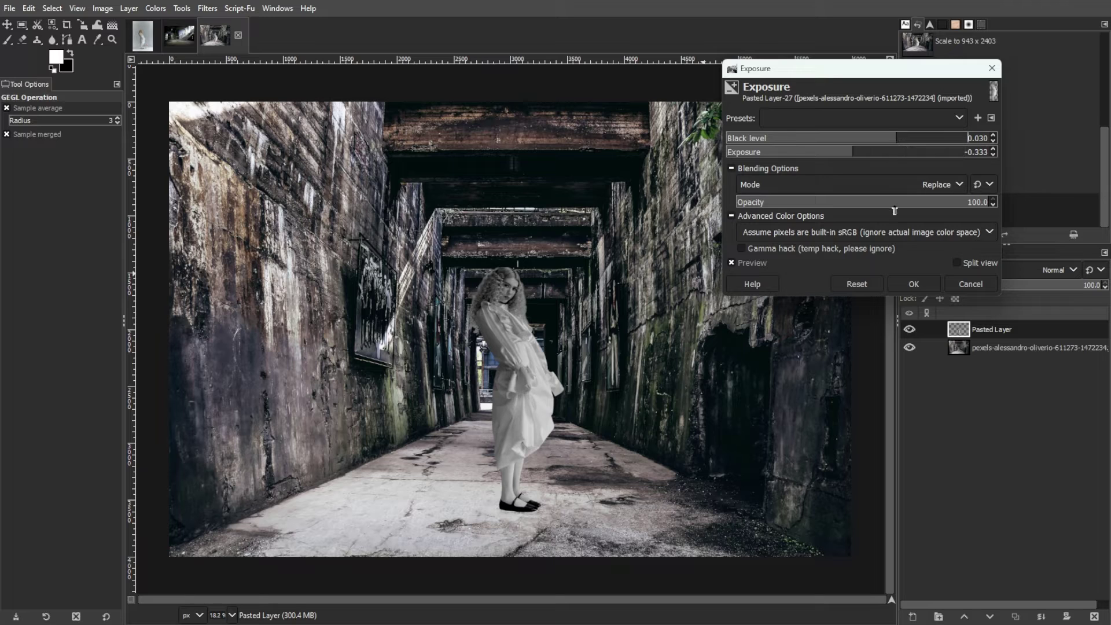
pyautogui.click(913, 285)
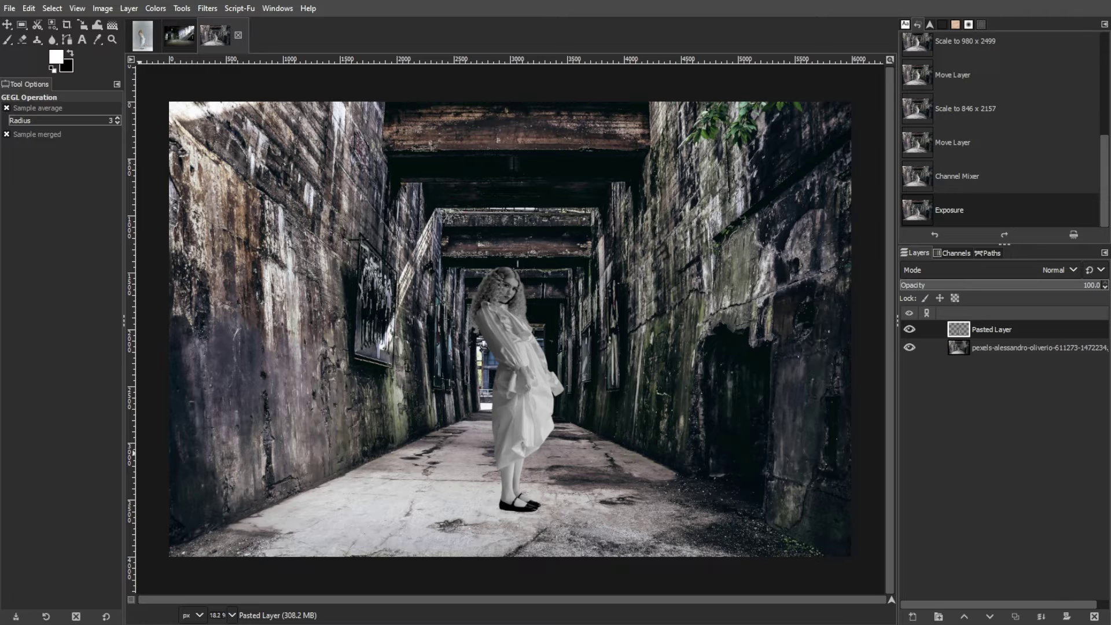
# Step: Set the pasted woman layer's mode to Hard light and its opacity to 92.5
pyautogui.click(992, 269)
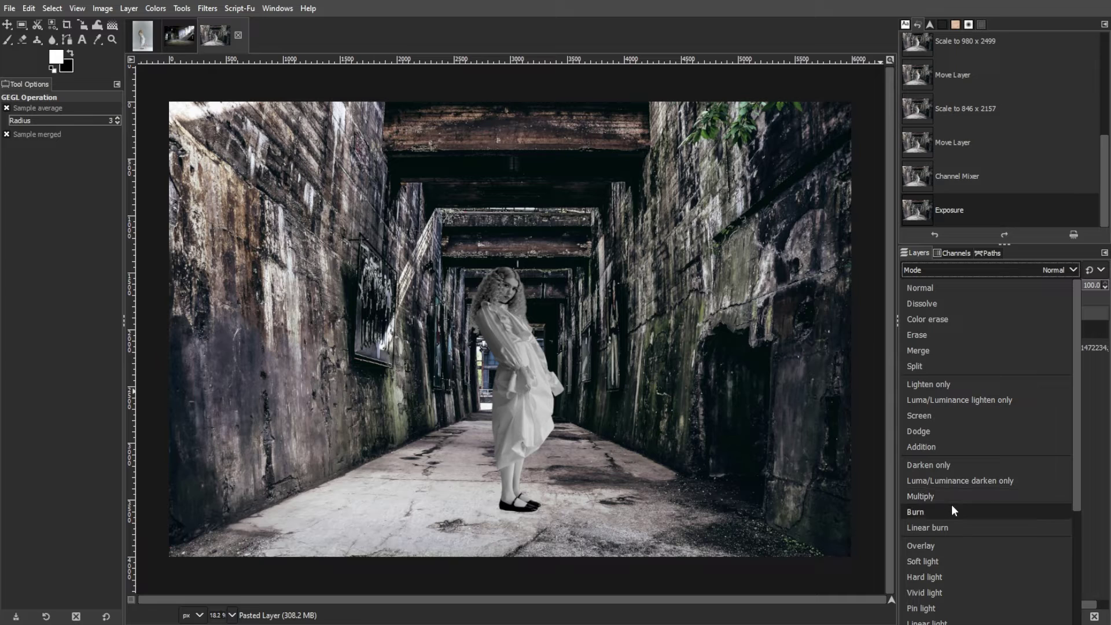
pyautogui.click(954, 577)
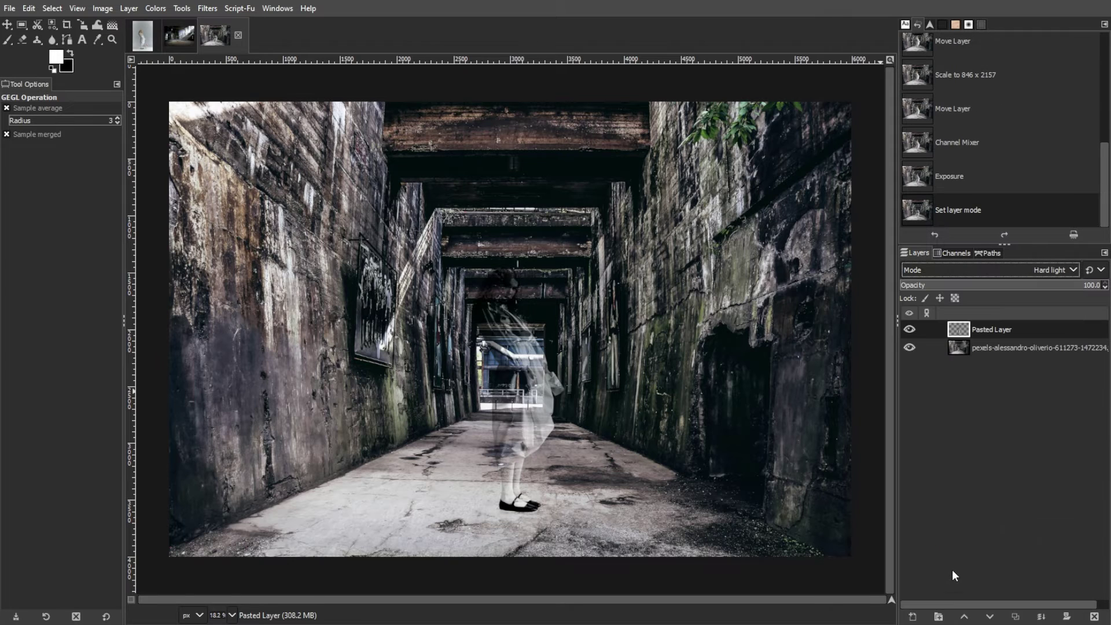
pyautogui.moveTo(1036, 284); pyautogui.dragTo(1085, 286)
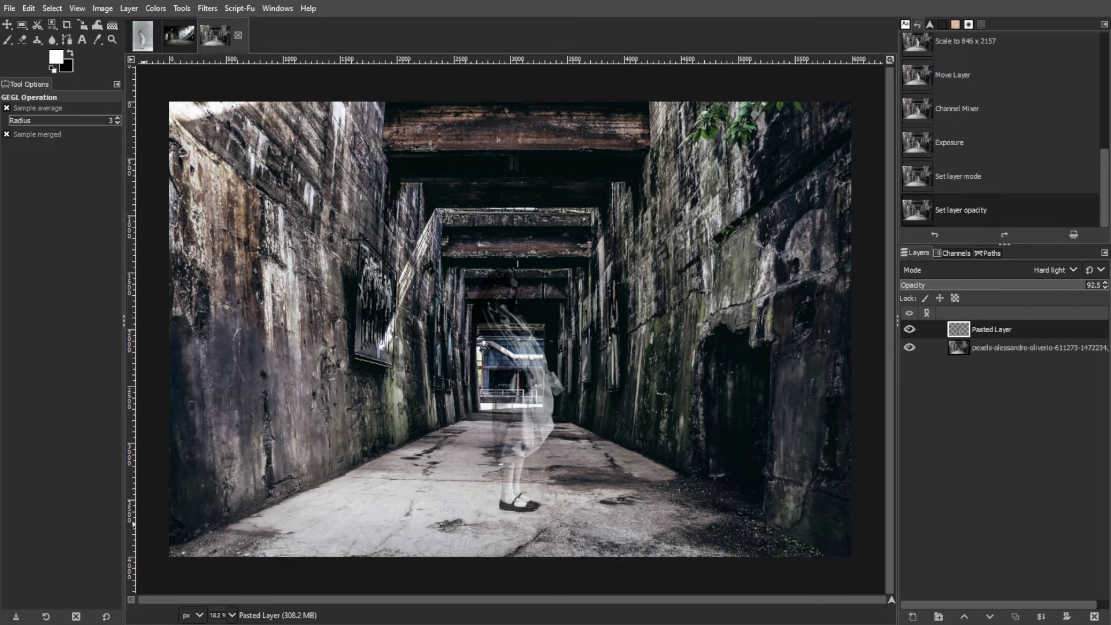
# Step: Try other blend modes on the woman's layer, return it to Hard light, and raise its opacity to 100
pyautogui.click(996, 272)
pyautogui.click(929, 383)
pyautogui.press('Down')
pyautogui.press('Down')
pyautogui.press('Down')
pyautogui.press('Down')
pyautogui.press('Down')
pyautogui.press('Down')
pyautogui.press('Down')
pyautogui.press('Down')
pyautogui.press('Down')
pyautogui.press('Down')
pyautogui.press('Down')
pyautogui.press('Down')
pyautogui.press('Down')
pyautogui.press('Down')
pyautogui.press('Down')
pyautogui.press('Down')
pyautogui.press('Down')
pyautogui.press('Down')
pyautogui.press('Down')
pyautogui.press('Down')
pyautogui.press('Up')
pyautogui.press('Up')
pyautogui.press('Up')
pyautogui.press('Up')
pyautogui.press('Up')
pyautogui.press('Up')
pyautogui.press('Up')
pyautogui.press('Up')
pyautogui.press('Up')
pyautogui.press('Up')
pyautogui.press('Up')
pyautogui.press('Up')
pyautogui.press('Up')
pyautogui.press('Up')
pyautogui.press('Up')
pyautogui.press('Up')
pyautogui.press('Up')
pyautogui.press('Up')
pyautogui.press('Up')
pyautogui.moveTo(1086, 285); pyautogui.dragTo(1106, 285)
# Step: Nudge the woman's layer slightly in the alley and set its mode to Normal with 67.7 opacity
pyautogui.click(8, 24)
pyautogui.moveTo(529, 400); pyautogui.dragTo(530, 399)
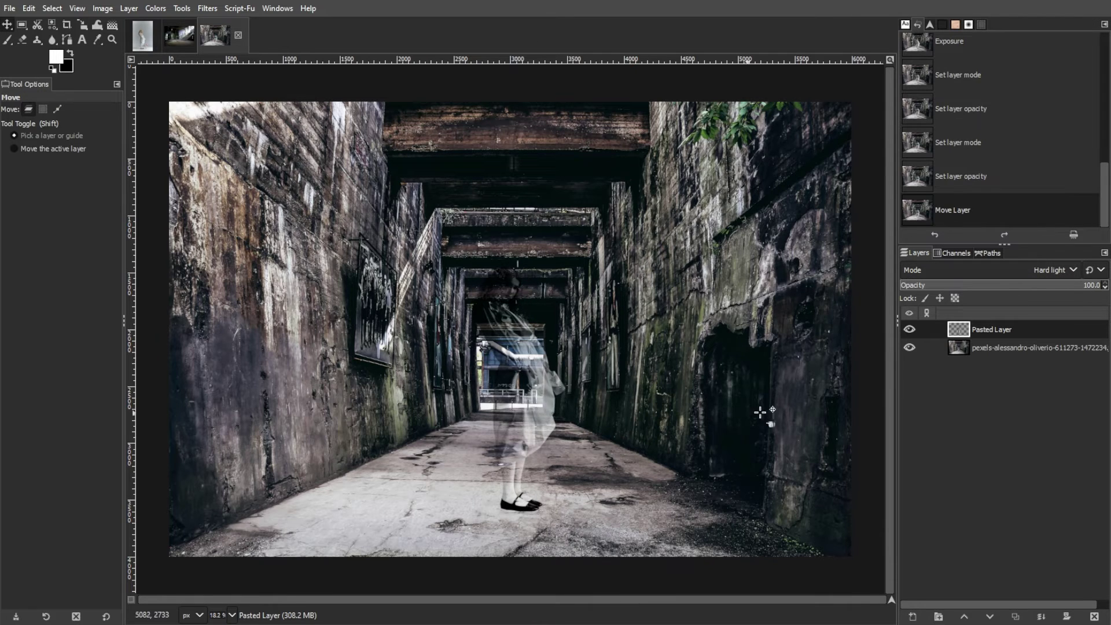
pyautogui.click(1053, 269)
pyautogui.click(955, 401)
pyautogui.click(1024, 290)
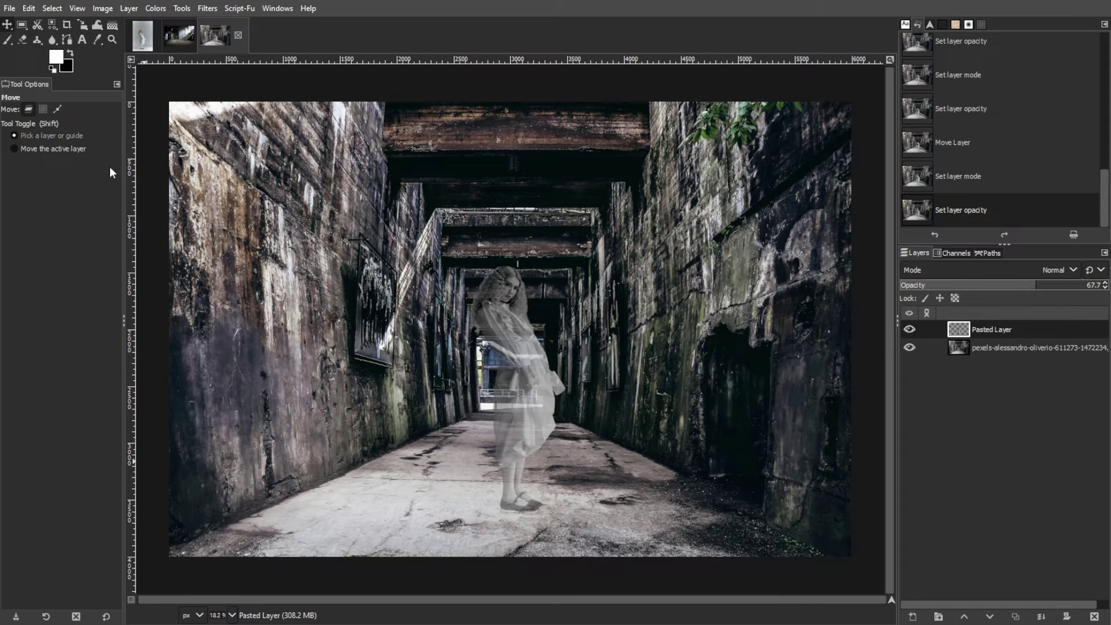
# Step: Apply a Gaussian Blur to the woman's layer with Size X and Size Y at 2.30
pyautogui.click(207, 9)
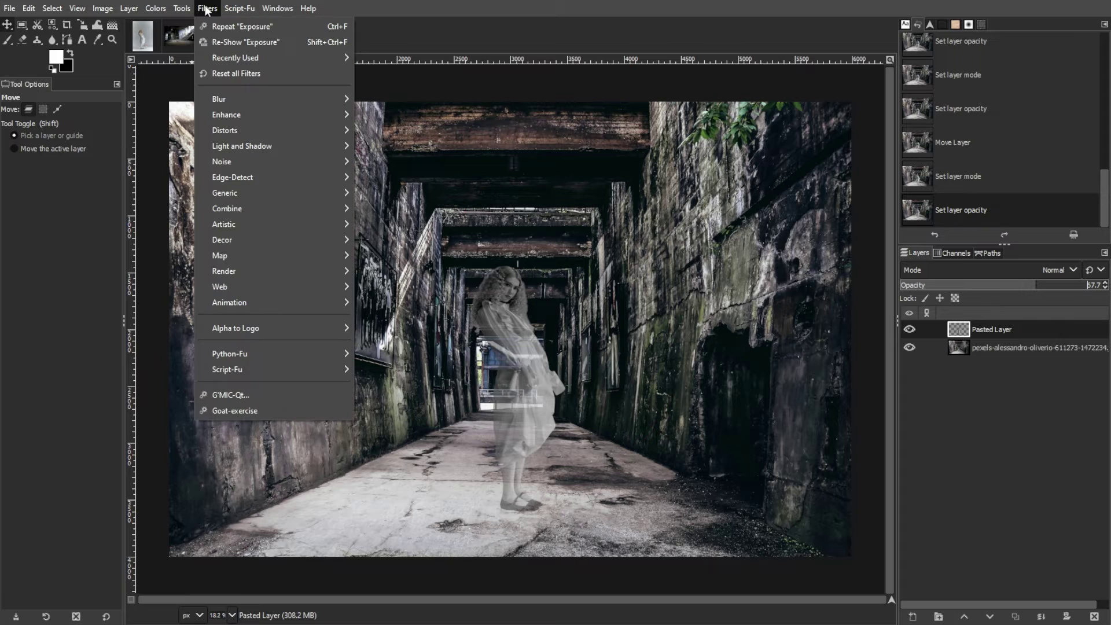
pyautogui.moveTo(278, 94)
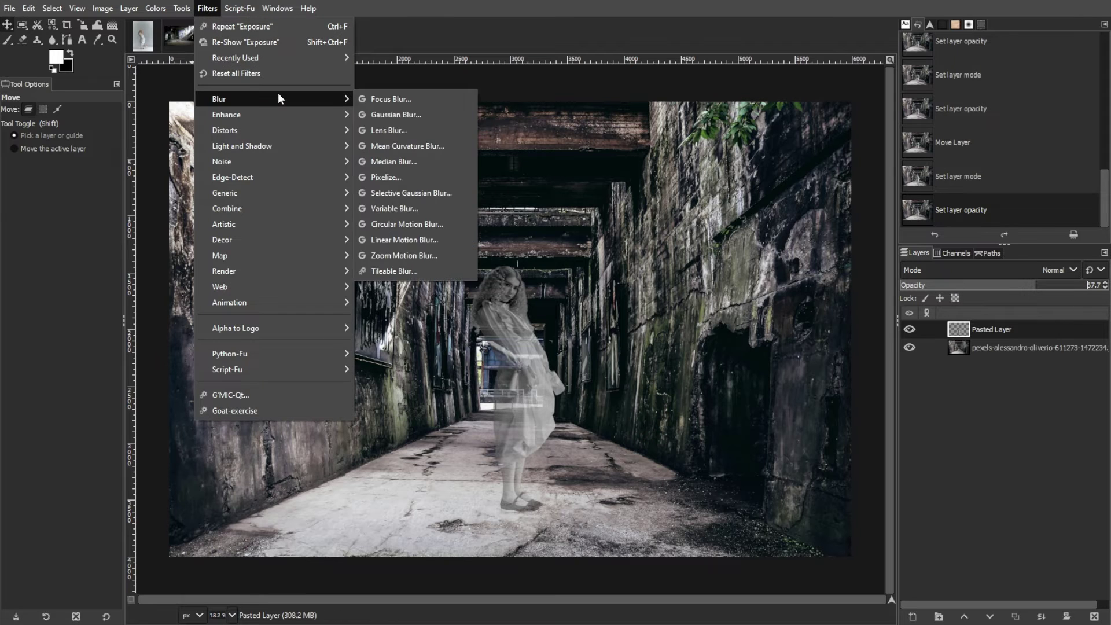
pyautogui.click(397, 116)
pyautogui.moveTo(761, 145); pyautogui.dragTo(731, 139)
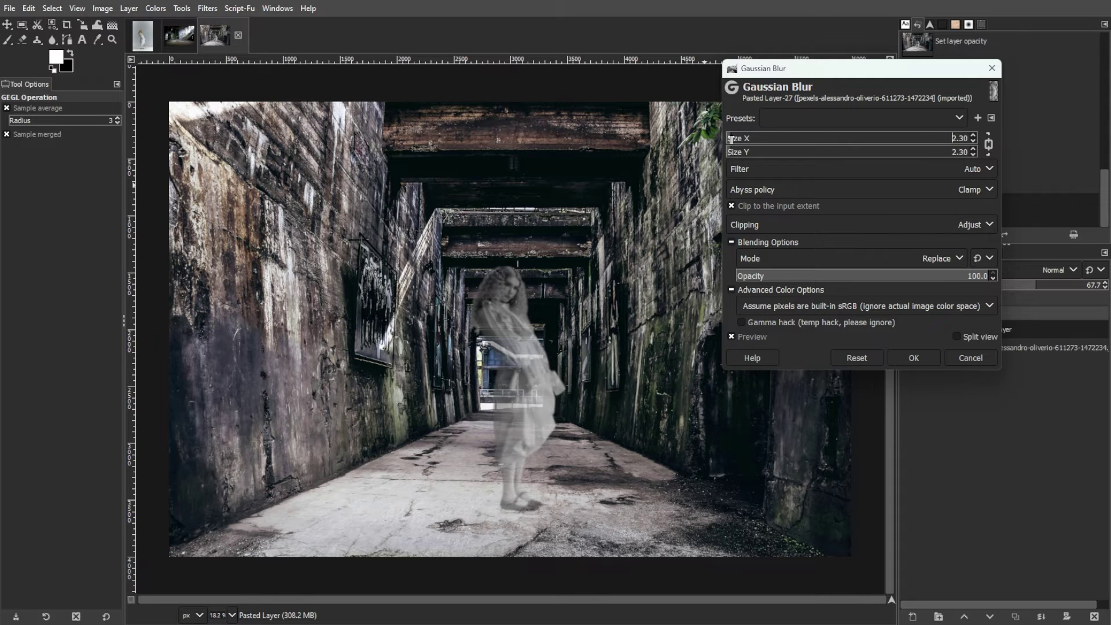
pyautogui.click(914, 359)
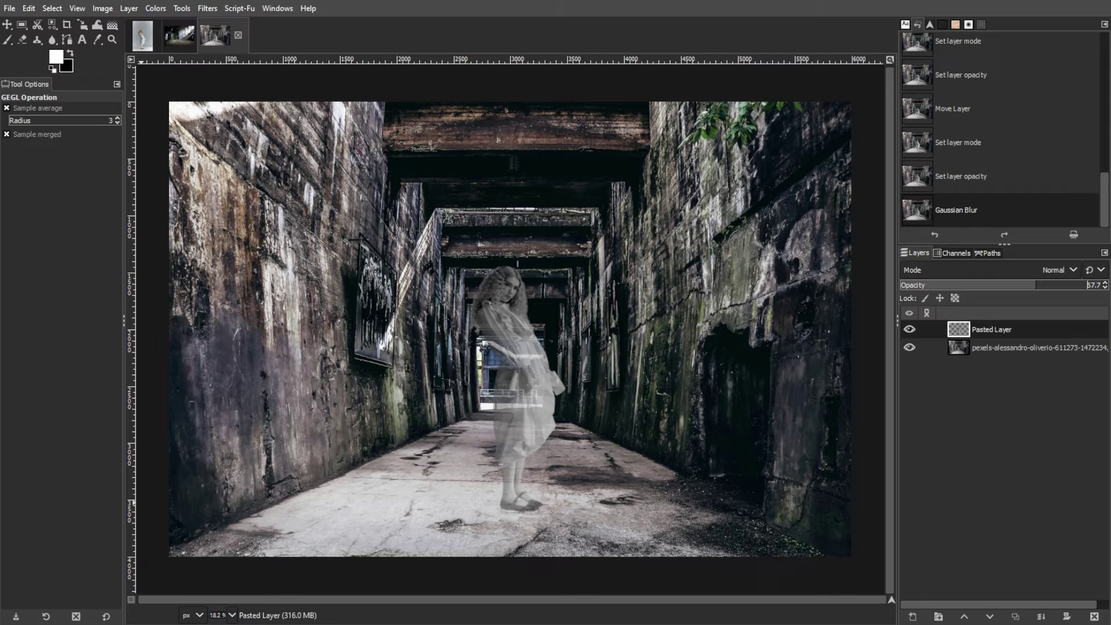
# Step: Apply RGB Noise to the woman's layer, adjusting the red and green noise amounts
pyautogui.click(208, 8)
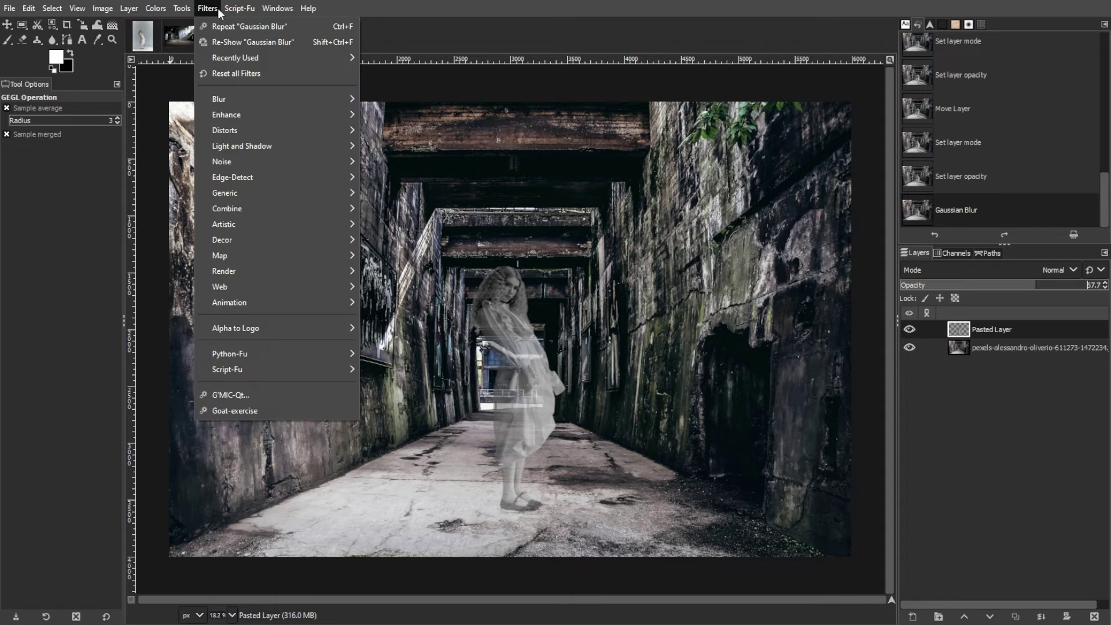
pyautogui.moveTo(232, 161)
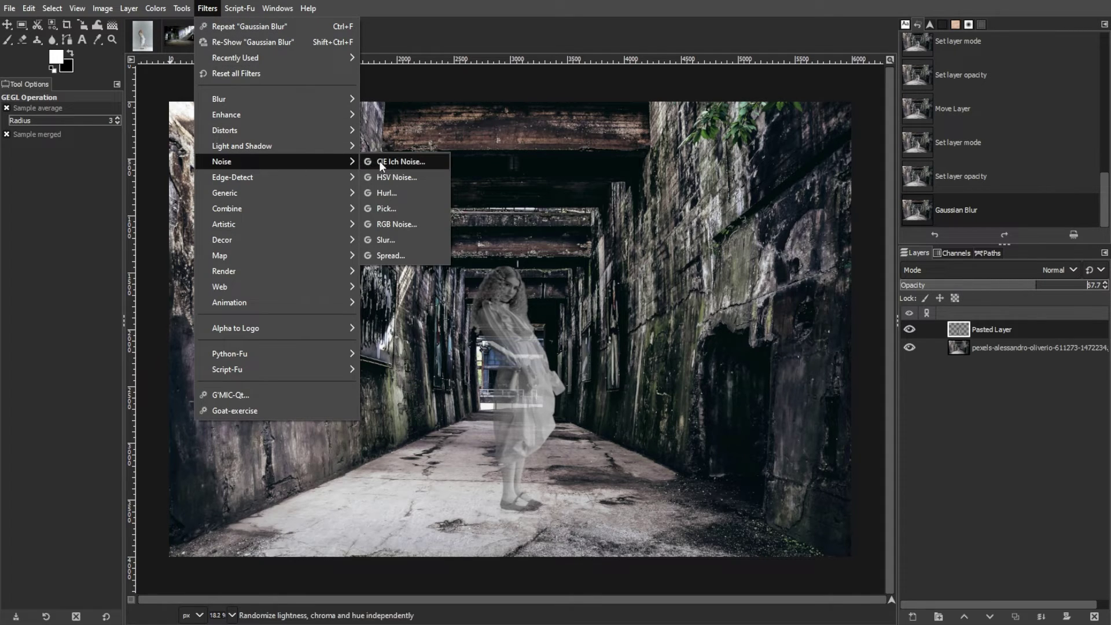
pyautogui.click(403, 227)
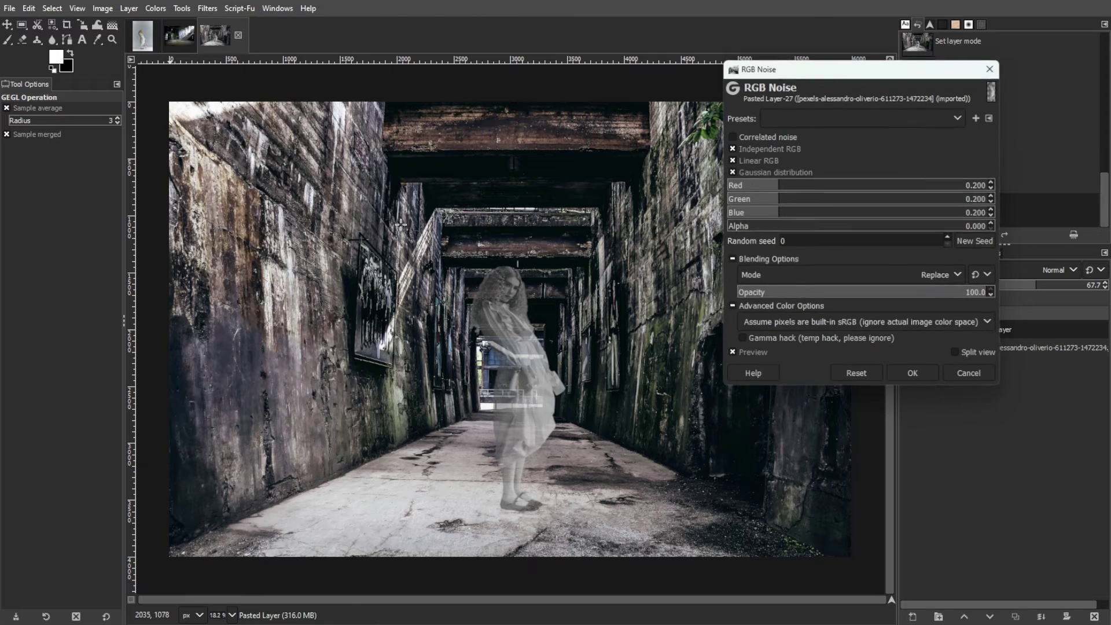
pyautogui.moveTo(752, 189); pyautogui.dragTo(741, 188)
pyautogui.moveTo(743, 200)
pyautogui.mouseDown()
pyautogui.moveTo(759, 201)
pyautogui.moveTo(762, 219)
pyautogui.moveTo(765, 200)
pyautogui.mouseUp()
pyautogui.click(914, 376)
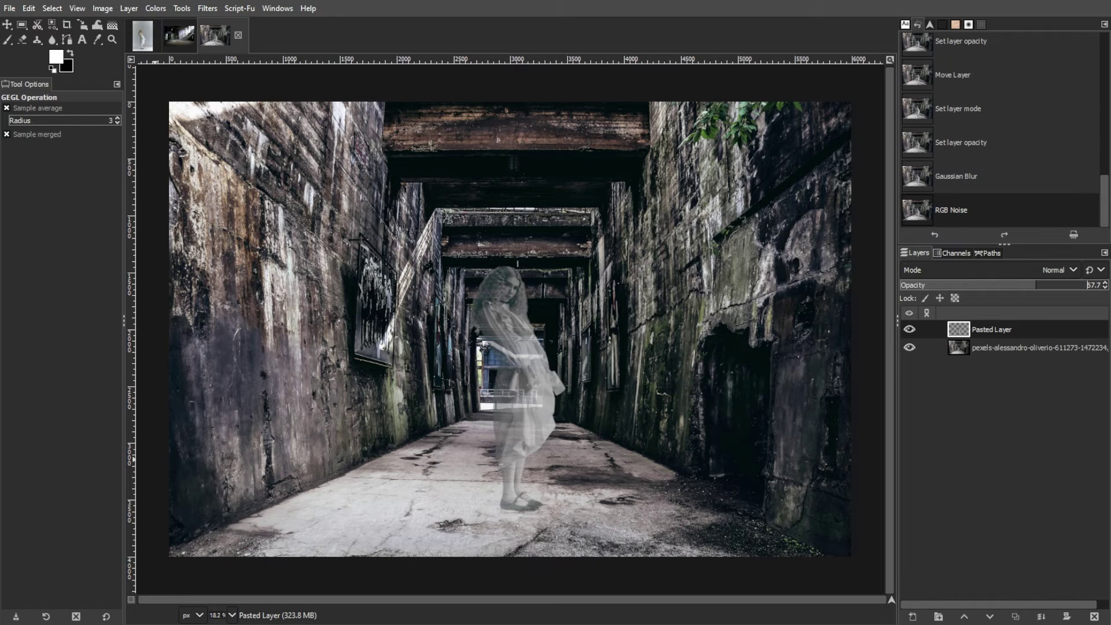
# Step: Add a white (full opacity) layer mask to the woman's layer
pyautogui.rightClick(1000, 329)
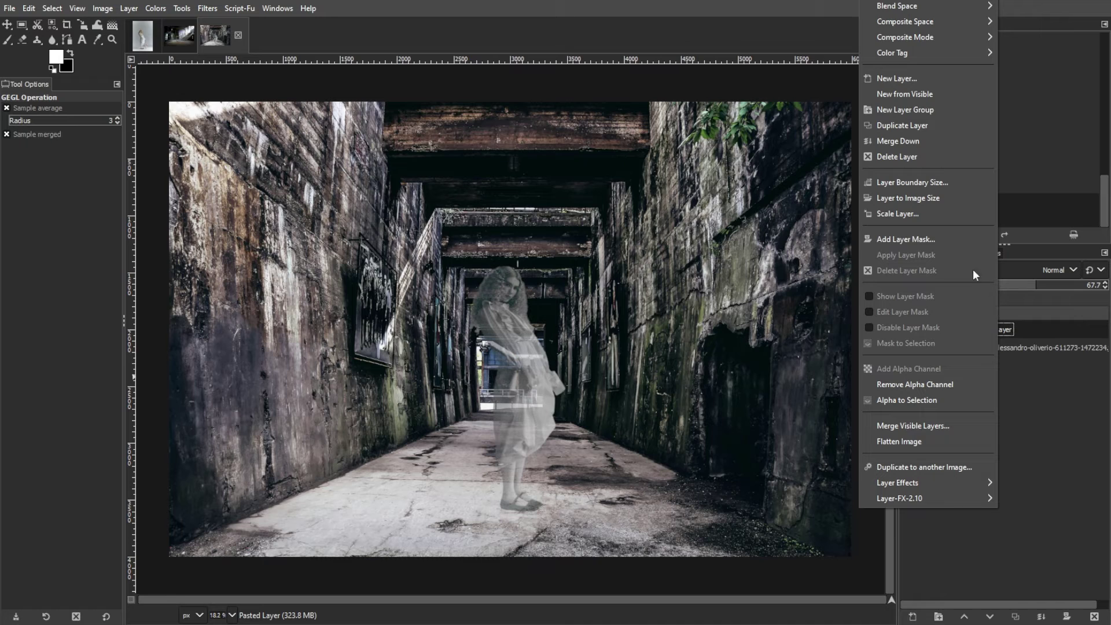
pyautogui.click(950, 241)
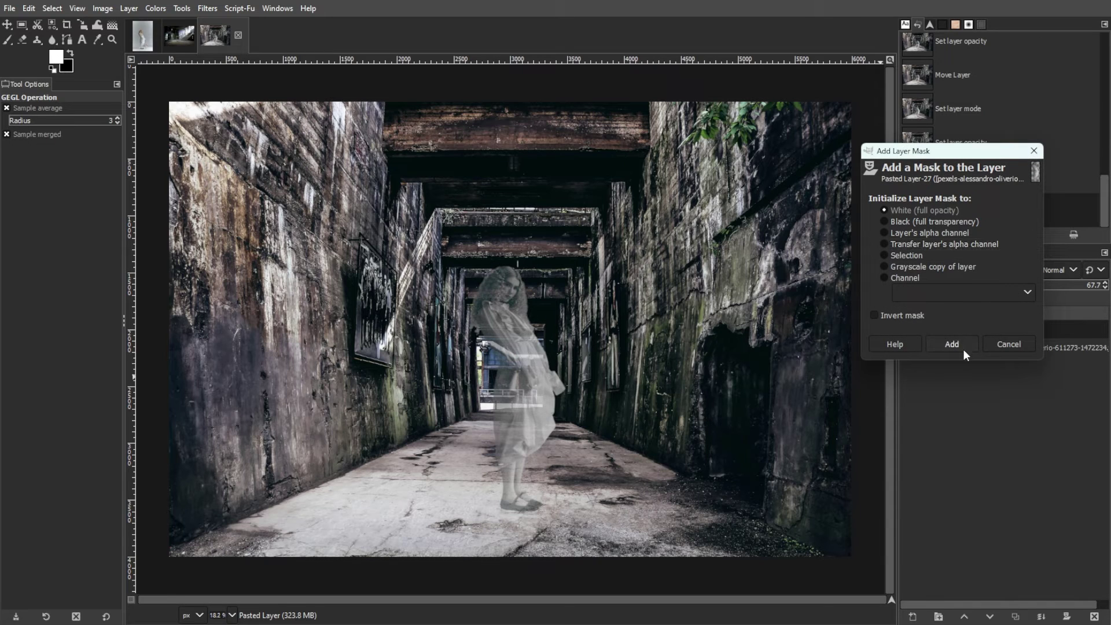
pyautogui.click(952, 346)
# Step: Paint black on the layer mask with a Hardness 025 brush at size 309 to fade the woman's hair and back edges
pyautogui.click(5, 42)
pyautogui.moveTo(34, 175); pyautogui.dragTo(52, 171)
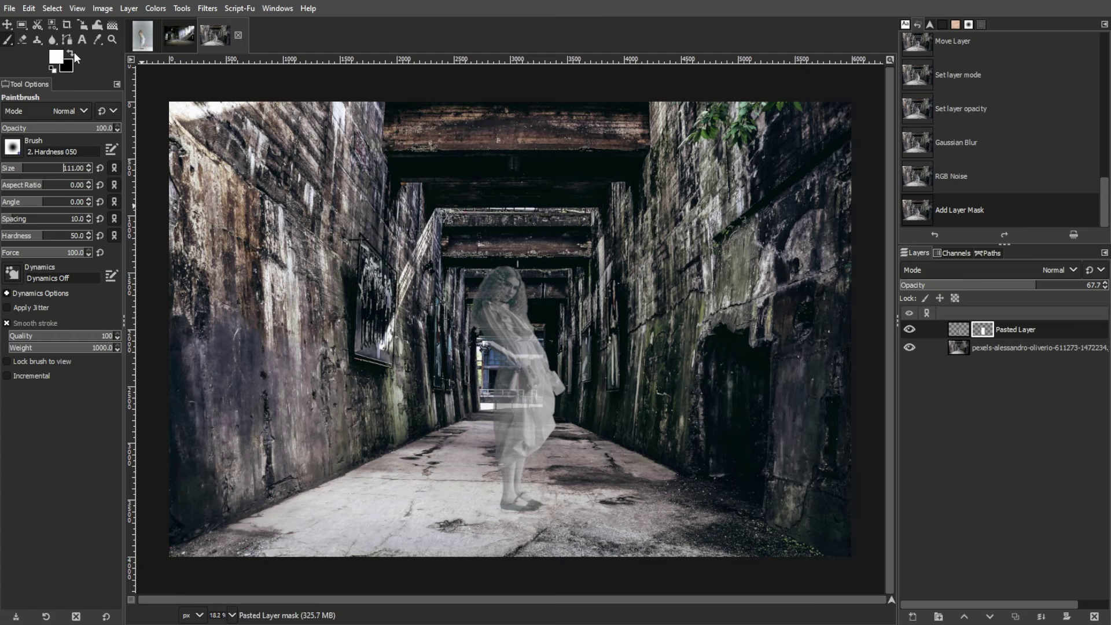
pyautogui.click(73, 53)
pyautogui.click(29, 173)
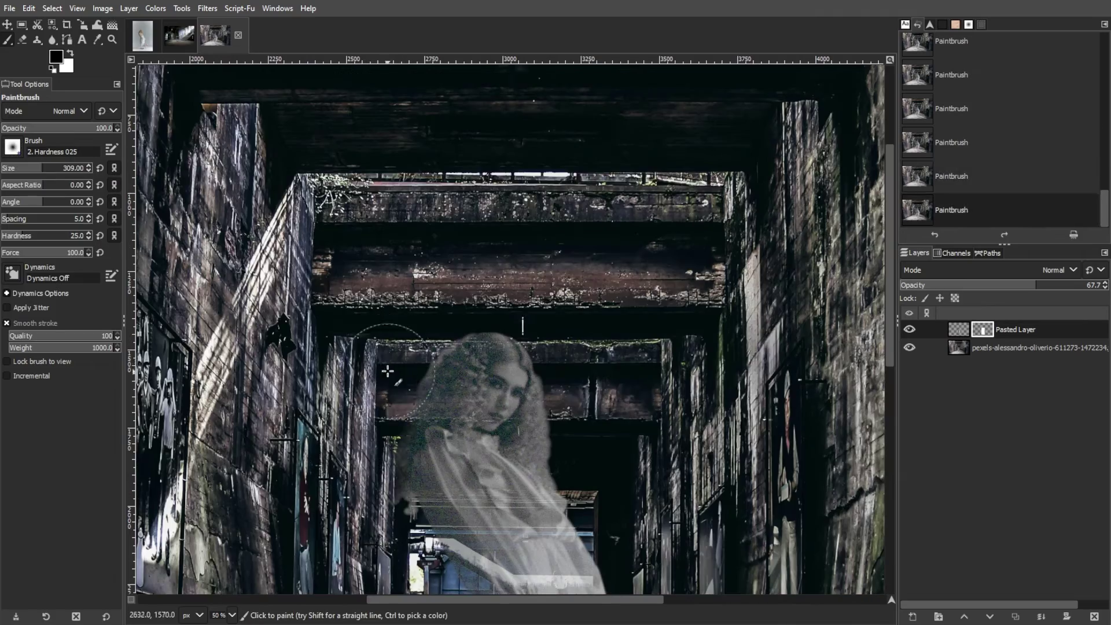
pyautogui.scroll(-9, 388, 371)
pyautogui.moveTo(434, 269)
pyautogui.mouseDown()
pyautogui.moveTo(436, 224)
pyautogui.moveTo(379, 151)
pyautogui.mouseUp()
pyautogui.scroll(2, 436, 243)
pyautogui.scroll(2, 428, 231)
pyautogui.scroll(5, 432, 298)
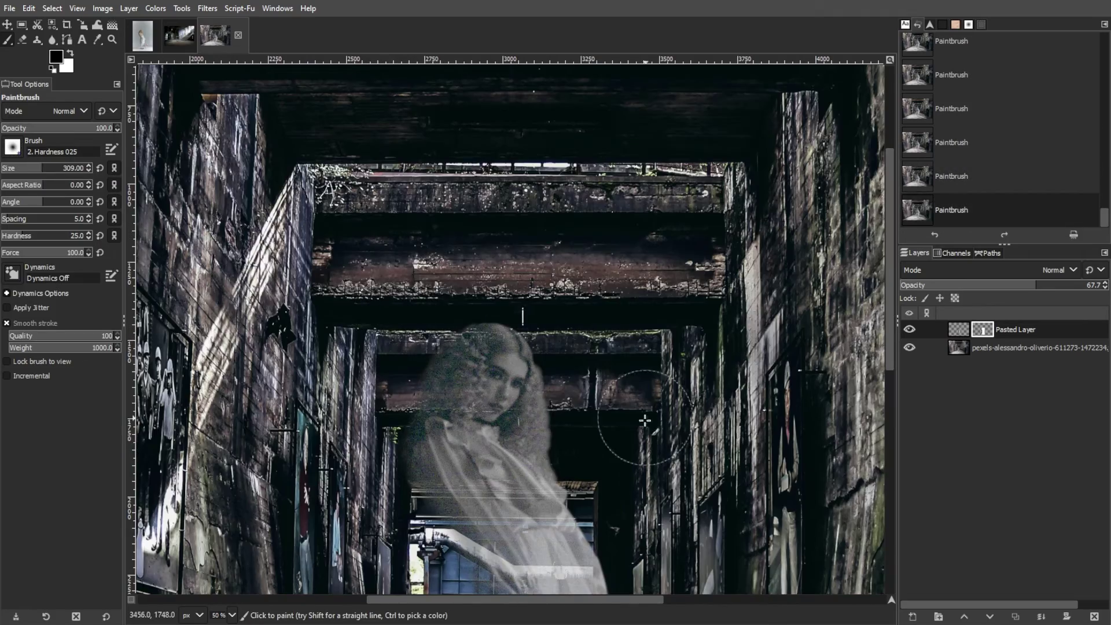
pyautogui.press('-')
pyautogui.press('-')
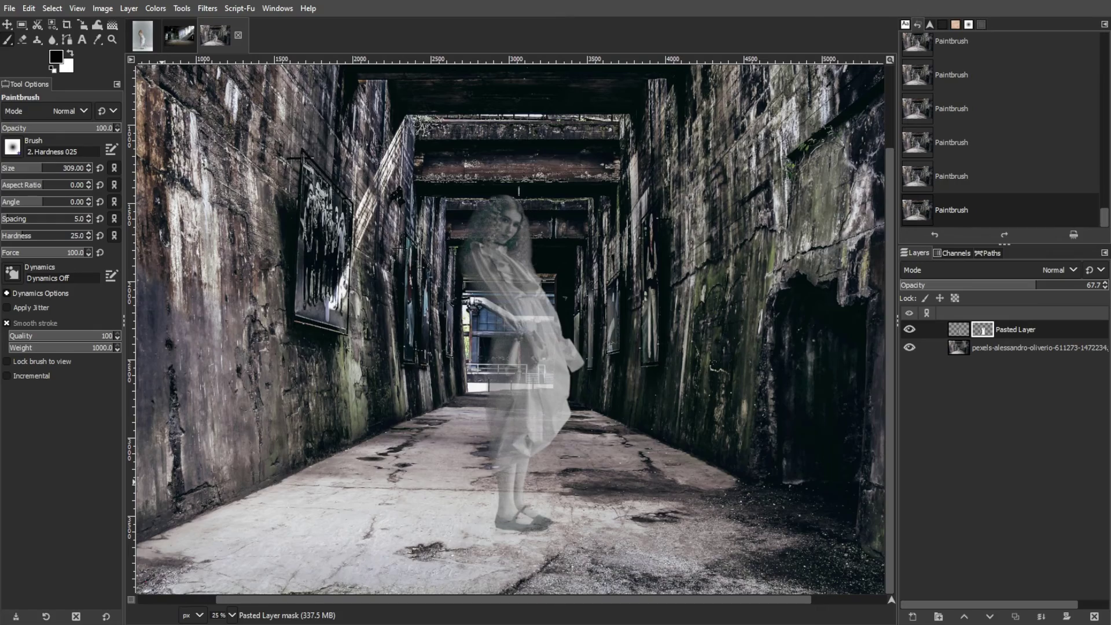
# Step: Pick a dark foreground color from the alley image and paint the mask beside the woman's shoulder and sleeve
pyautogui.click(56, 57)
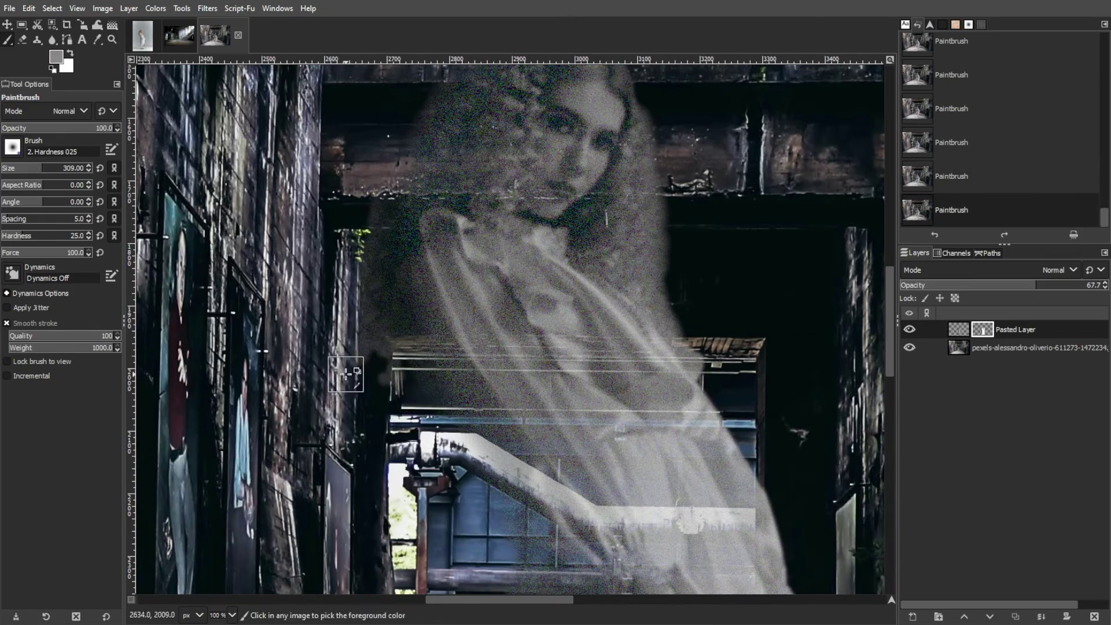
pyautogui.keyDown('ctrl'); pyautogui.click(346, 375); pyautogui.keyUp('ctrl')
pyautogui.moveTo(345, 362); pyautogui.dragTo(343, 301)
pyautogui.scroll(-4, 361, 264)
pyautogui.moveTo(517, 600); pyautogui.dragTo(488, 601)
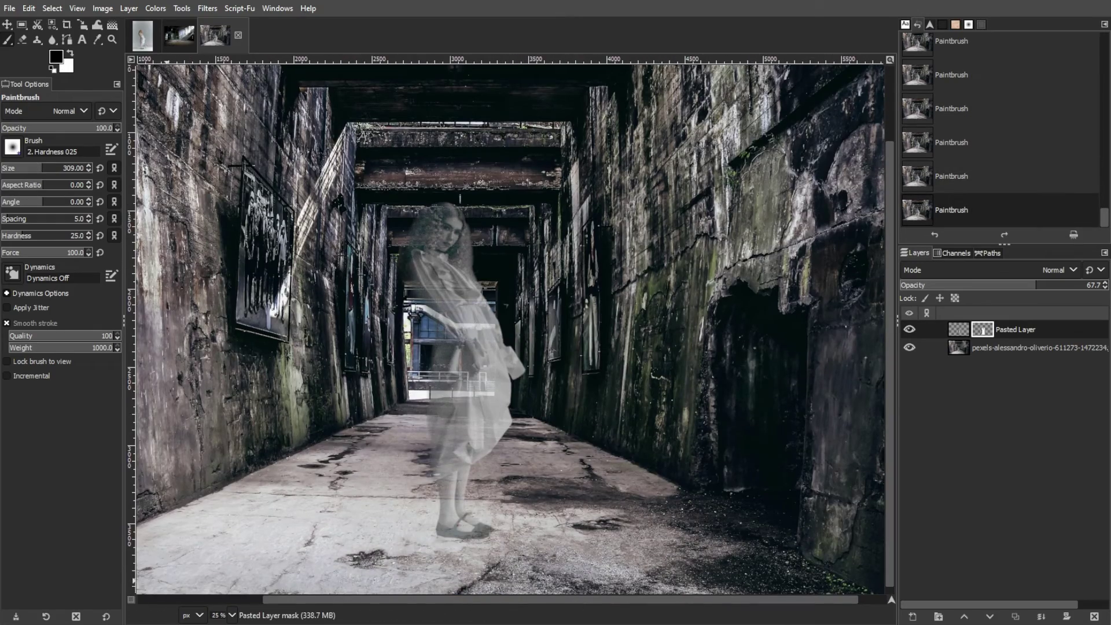
# Step: Try fading the woman with a linear FG to BG (HSV) gradient on her layer mask
pyautogui.click(112, 25)
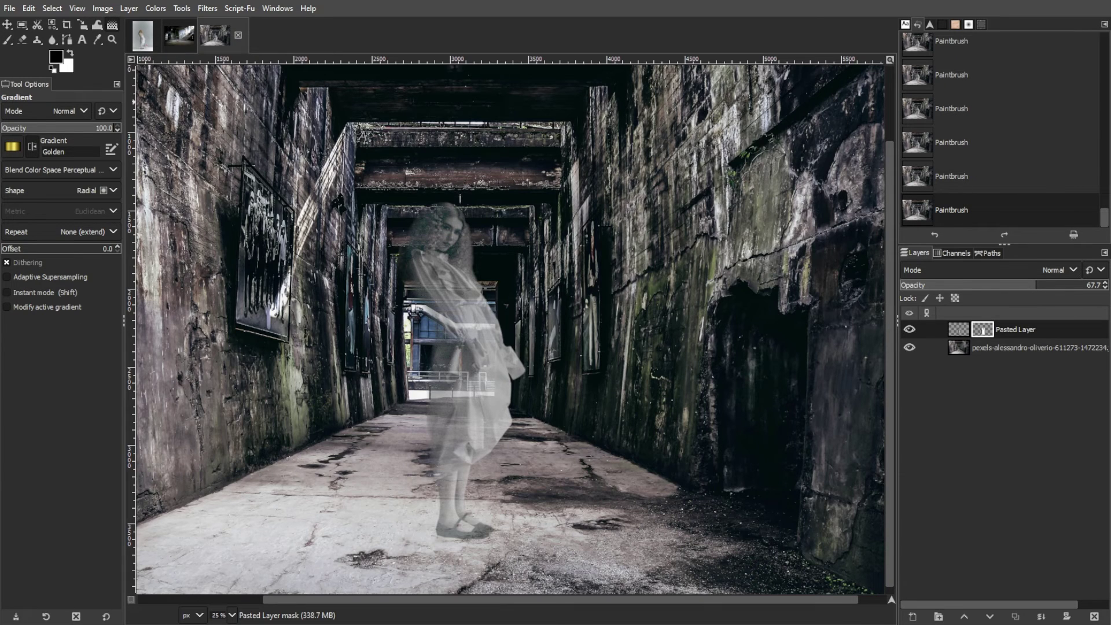
pyautogui.click(15, 151)
pyautogui.scroll(10, 56, 228)
pyautogui.click(57, 209)
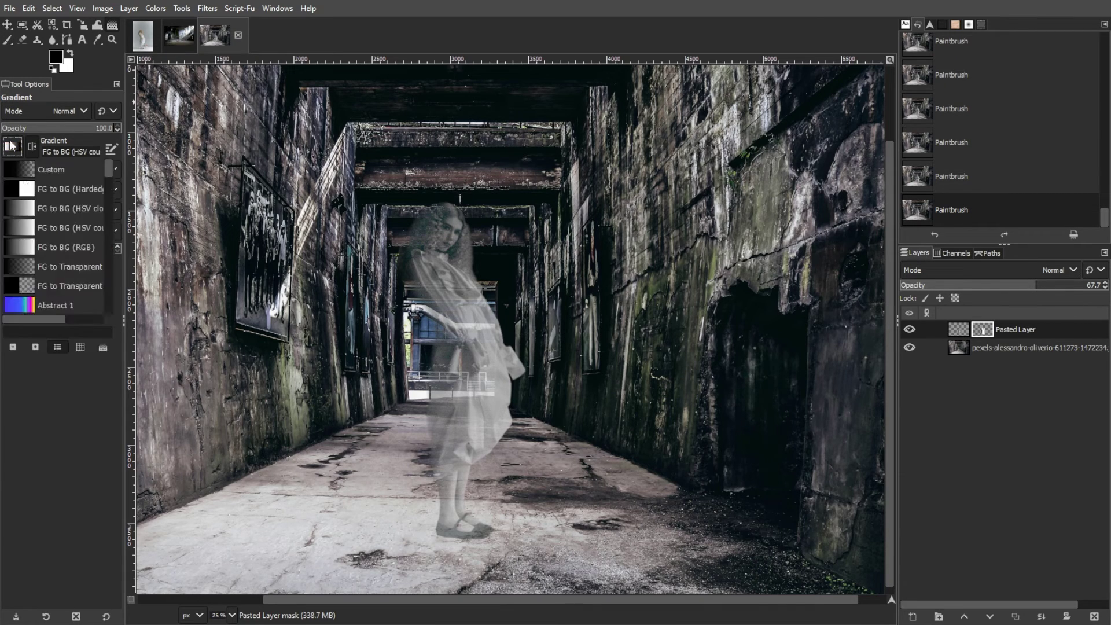
pyautogui.moveTo(482, 417); pyautogui.dragTo(484, 360)
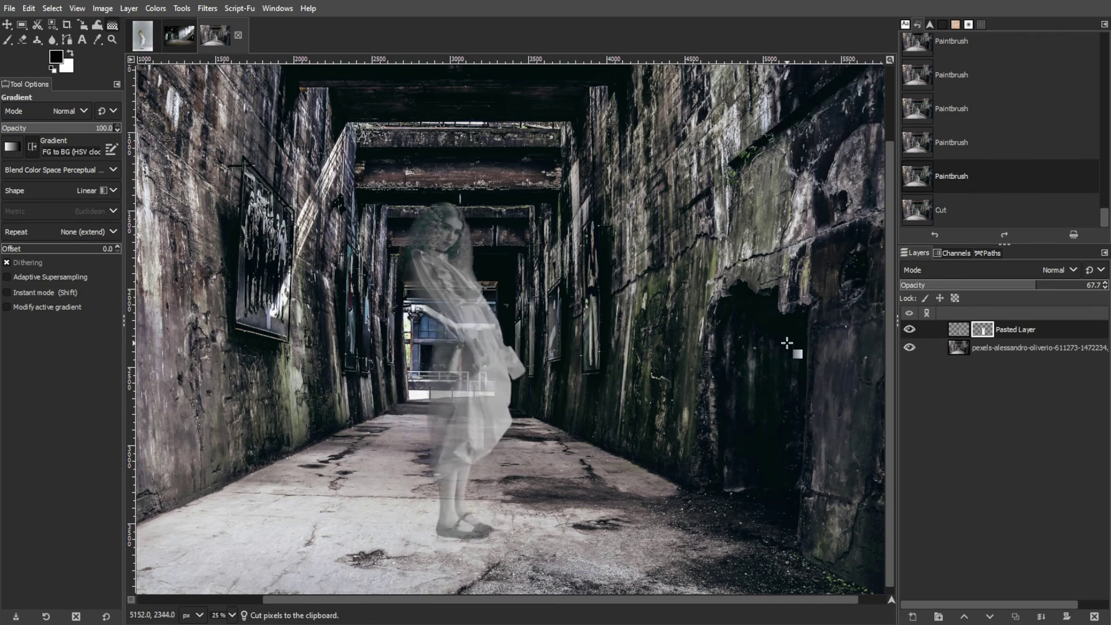
pyautogui.hotkey('ctrl', 'z')
pyautogui.scroll(-1, 479, 418)
pyautogui.moveTo(482, 417)
pyautogui.mouseDown()
pyautogui.moveTo(480, 289)
pyautogui.moveTo(428, 256)
pyautogui.mouseUp()
pyautogui.moveTo(444, 315)
pyautogui.mouseDown()
pyautogui.moveTo(443, 333)
pyautogui.moveTo(289, 483)
pyautogui.moveTo(334, 492)
pyautogui.mouseUp()
pyautogui.hotkey('ctrl', 'z')
pyautogui.moveTo(440, 288); pyautogui.dragTo(375, 521)
# Step: Undo the last mask gradient and set the woman's layer opacity to 72.7
pyautogui.moveTo(1017, 288); pyautogui.dragTo(1046, 288)
pyautogui.hotkey('ctrl', 'z')
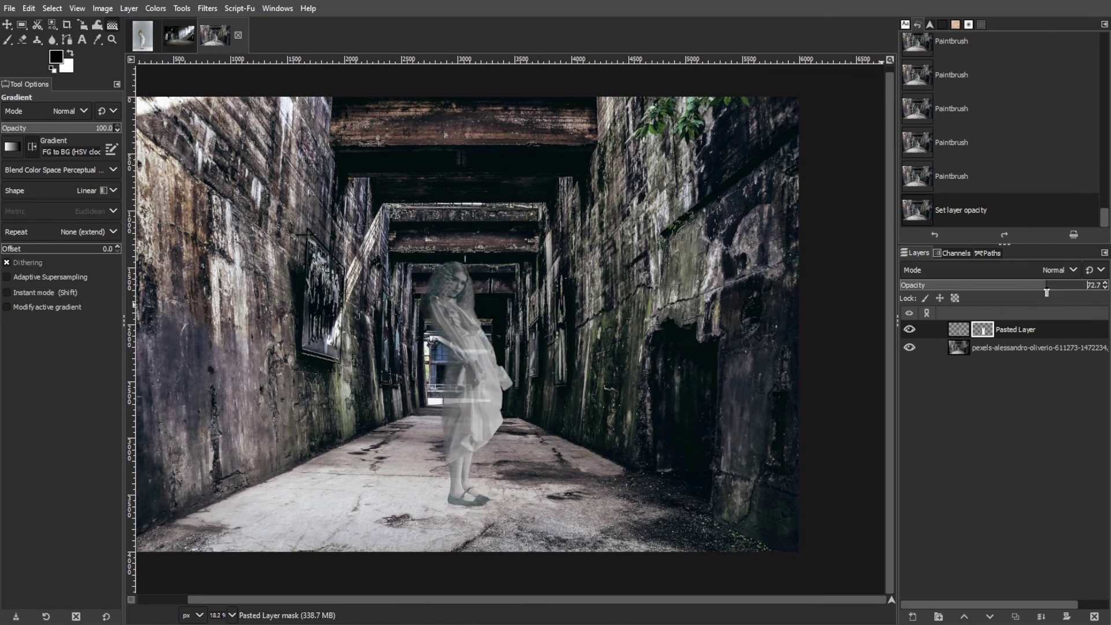
# Step: Make the woman's layer active instead of its mask and start transforming it
pyautogui.click(8, 25)
pyautogui.click(958, 329)
pyautogui.click(81, 25)
pyautogui.click(528, 384)
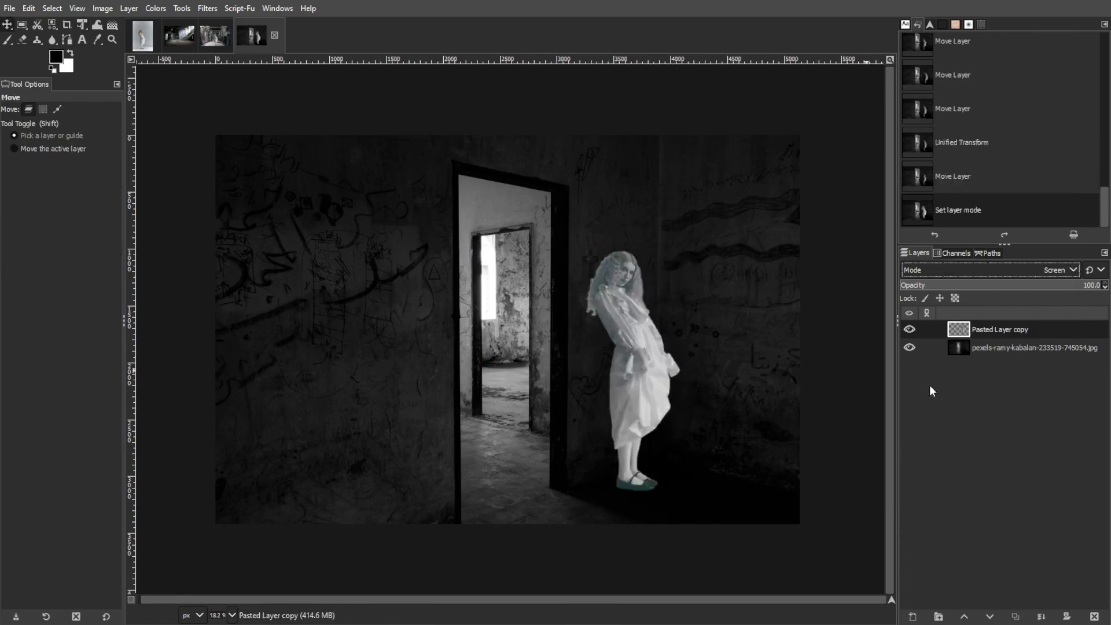
# Step: In the dark doorway image, try blend modes on the woman's layer copy from Screen through to Grain merge
pyautogui.press('Down')
pyautogui.press('Down')
pyautogui.press('Down')
pyautogui.press('Down')
pyautogui.press('Down')
pyautogui.press('Down')
pyautogui.press('Down')
pyautogui.press('Down')
pyautogui.press('Down')
pyautogui.press('Down')
pyautogui.press('Down')
pyautogui.press('Down')
pyautogui.press('Down')
pyautogui.press('Down')
pyautogui.press('Down')
pyautogui.press('Down')
pyautogui.press('Down')
pyautogui.press('Down')
pyautogui.press('Down')
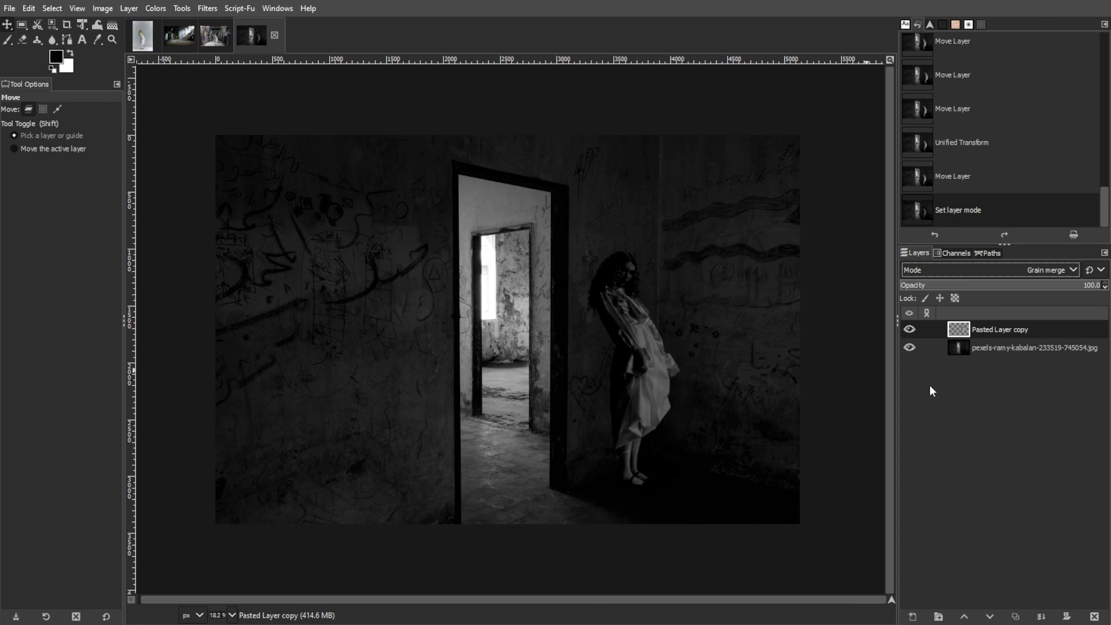